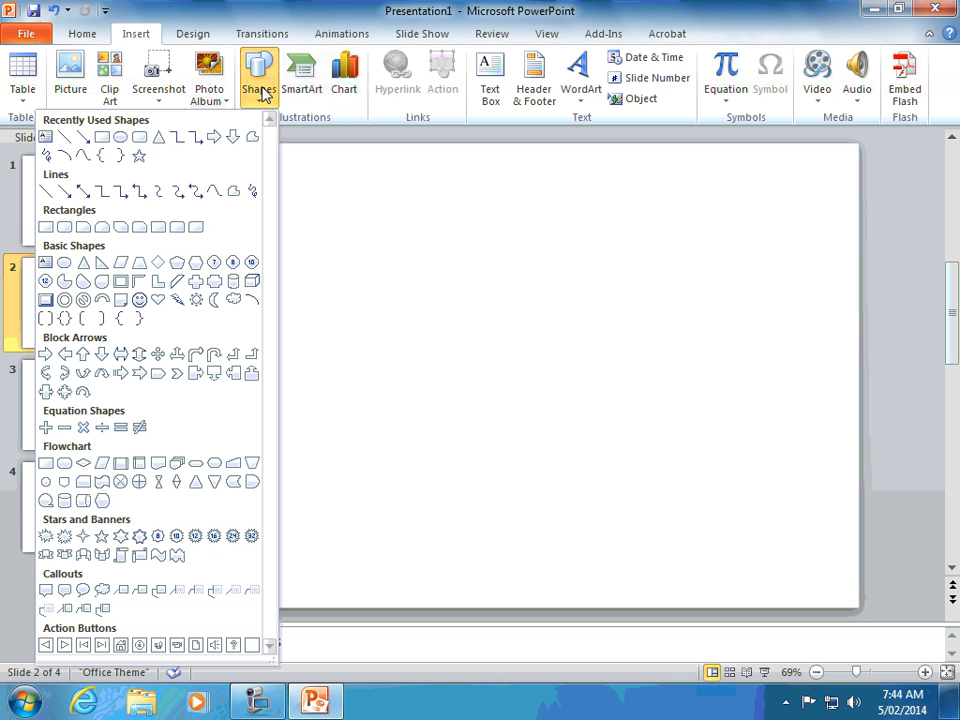
Draw a tall, narrow rounded rectangle near the left edge of slide 2
{"action": "left_click", "coordinate": [139, 137]}
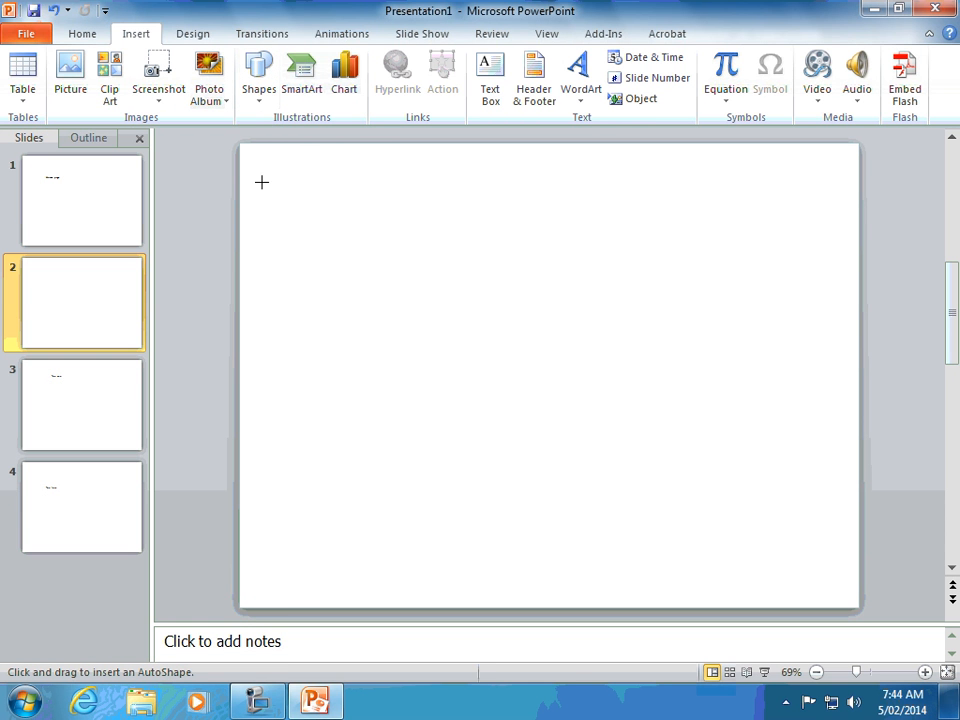
{"action": "mouse_move", "coordinate": [252, 166]}
{"action": "left_mouse_down"}
{"action": "mouse_move", "coordinate": [276, 180]}
{"action": "mouse_move", "coordinate": [306, 459]}
{"action": "mouse_move", "coordinate": [297, 512]}
{"action": "left_mouse_up"}
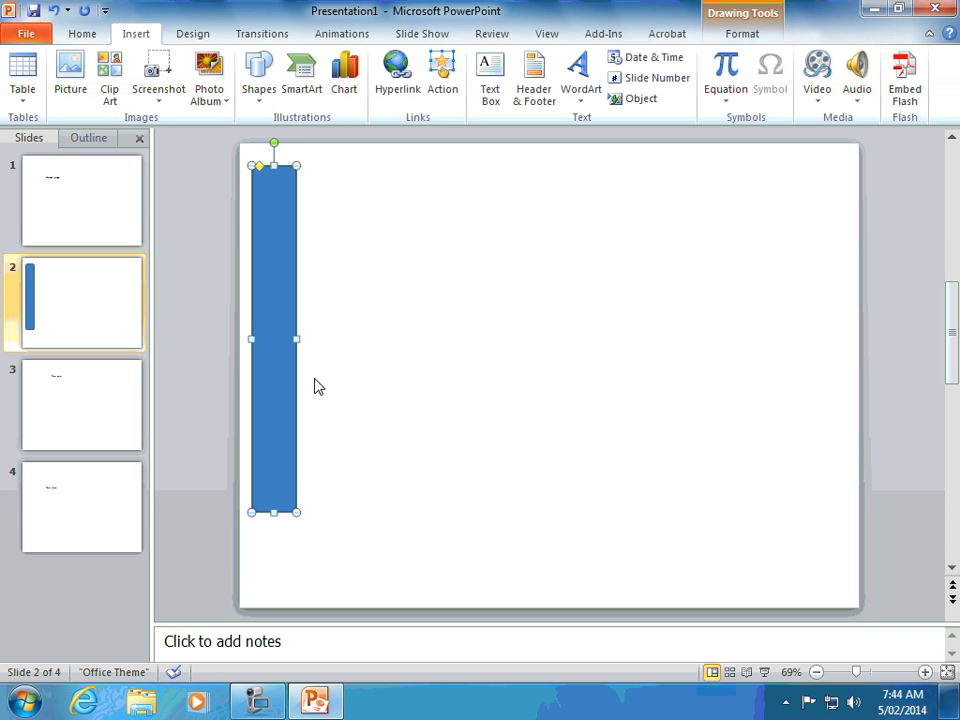
Preview slide 2 with the blue bar in the slide show and return to editing
{"action": "left_click", "coordinate": [443, 78]}
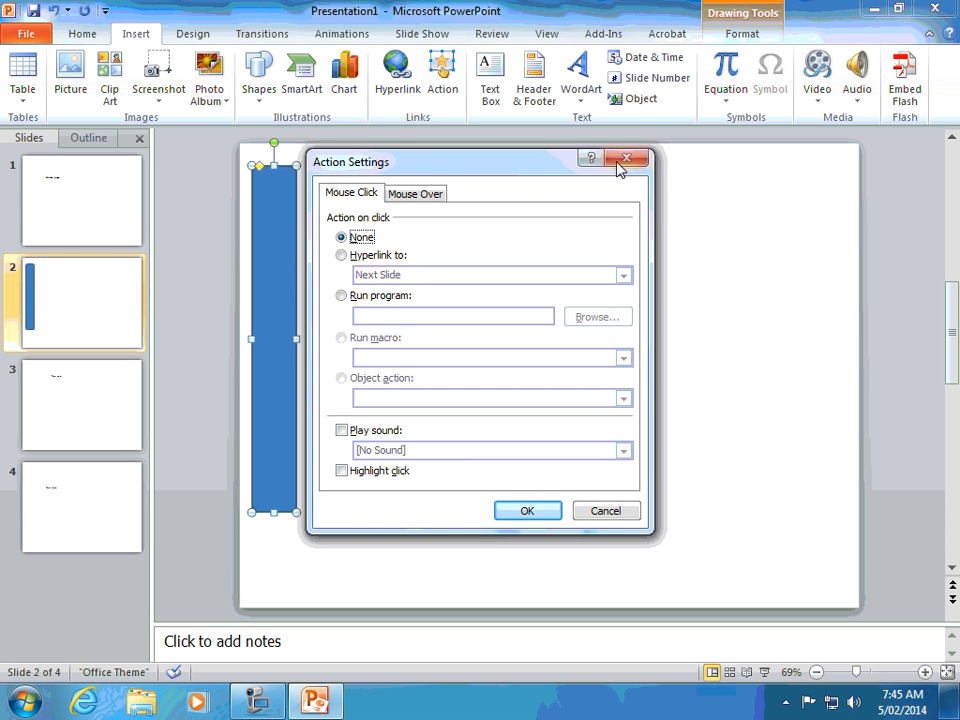
{"action": "left_click", "coordinate": [624, 159]}
{"action": "left_click", "coordinate": [424, 34]}
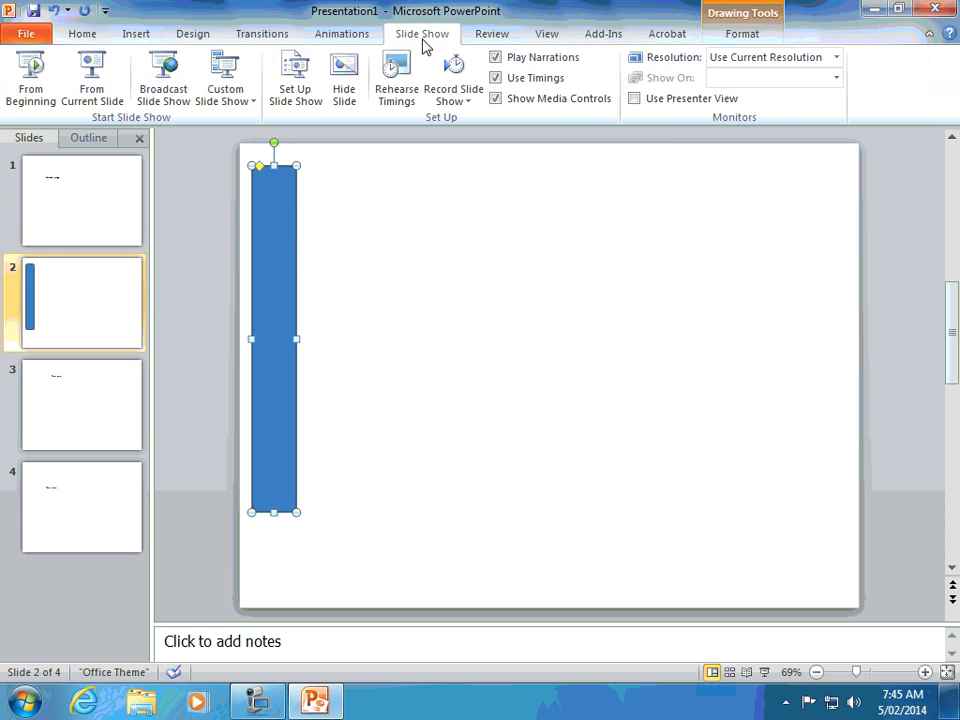
{"action": "left_click", "coordinate": [92, 92]}
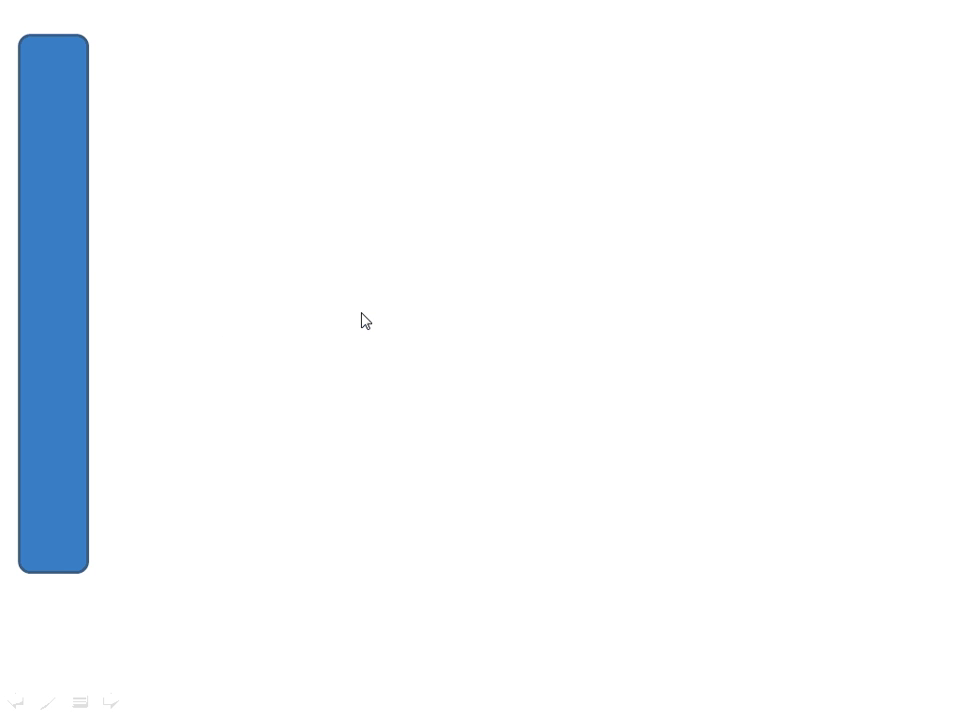
{"action": "key", "text": "Escape"}
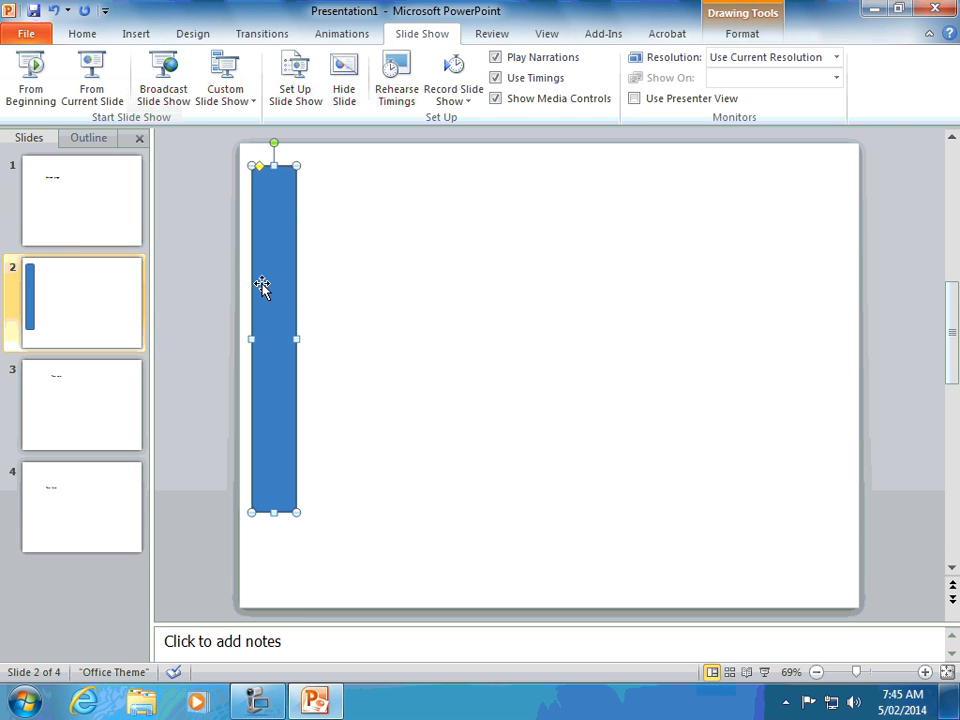
Give the blue bar a mouse-over action that hyperlinks to Slide 4
{"action": "left_click", "coordinate": [136, 36]}
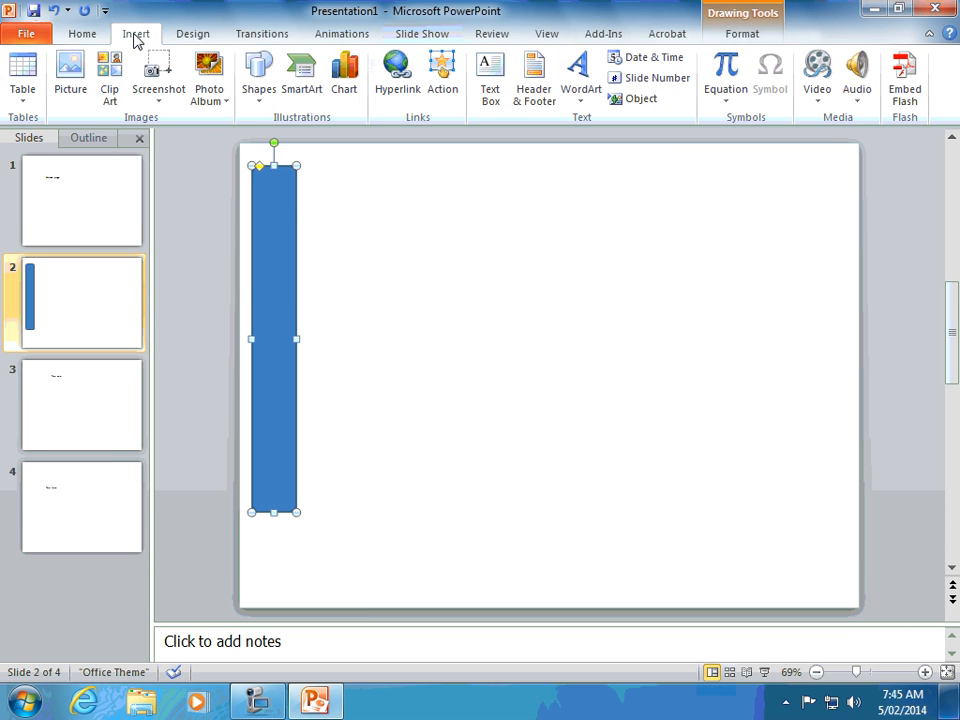
{"action": "left_click", "coordinate": [443, 80]}
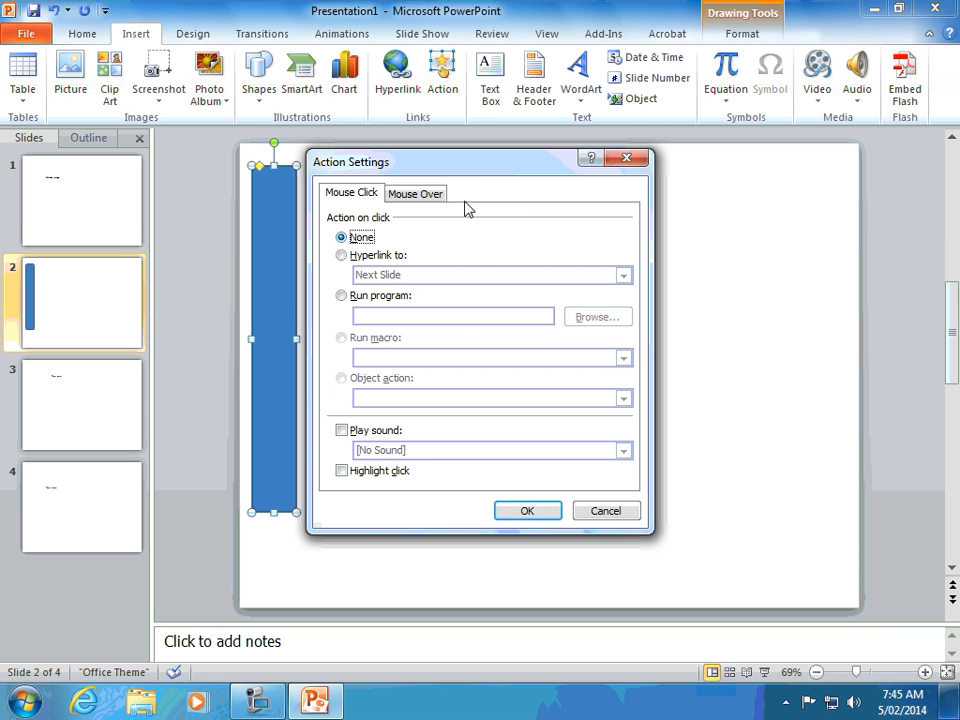
{"action": "left_click", "coordinate": [422, 200]}
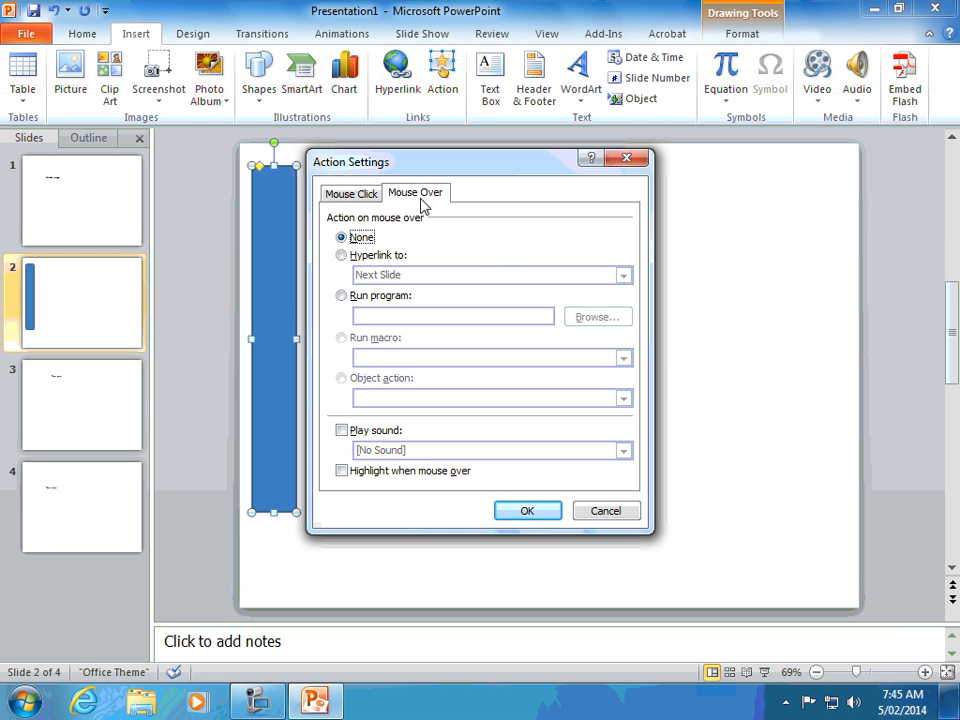
{"action": "left_click", "coordinate": [356, 198]}
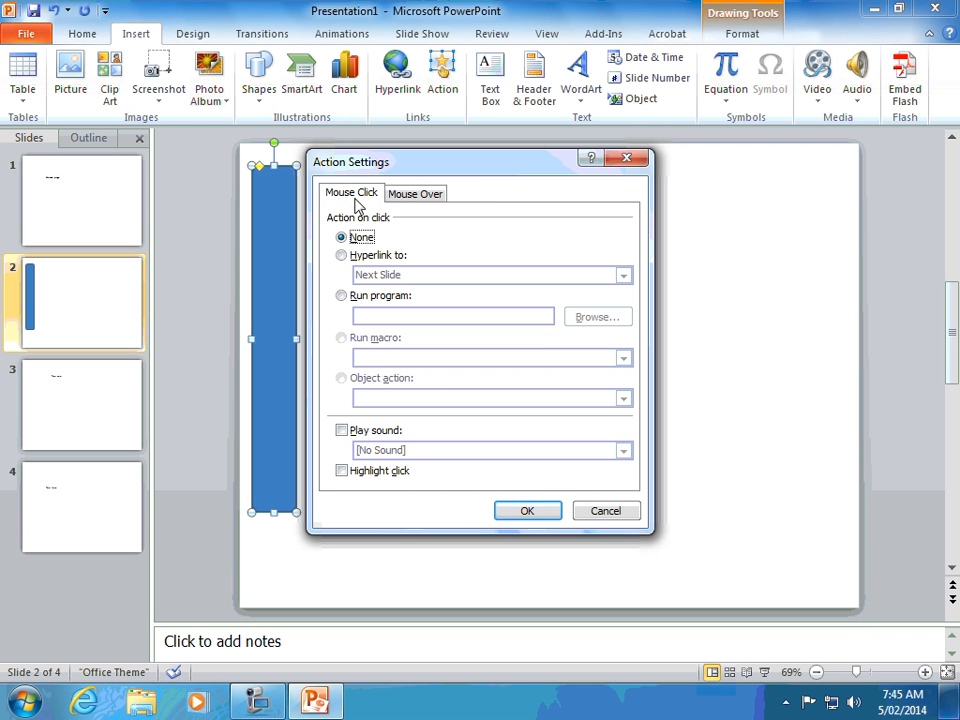
{"action": "left_click", "coordinate": [422, 199]}
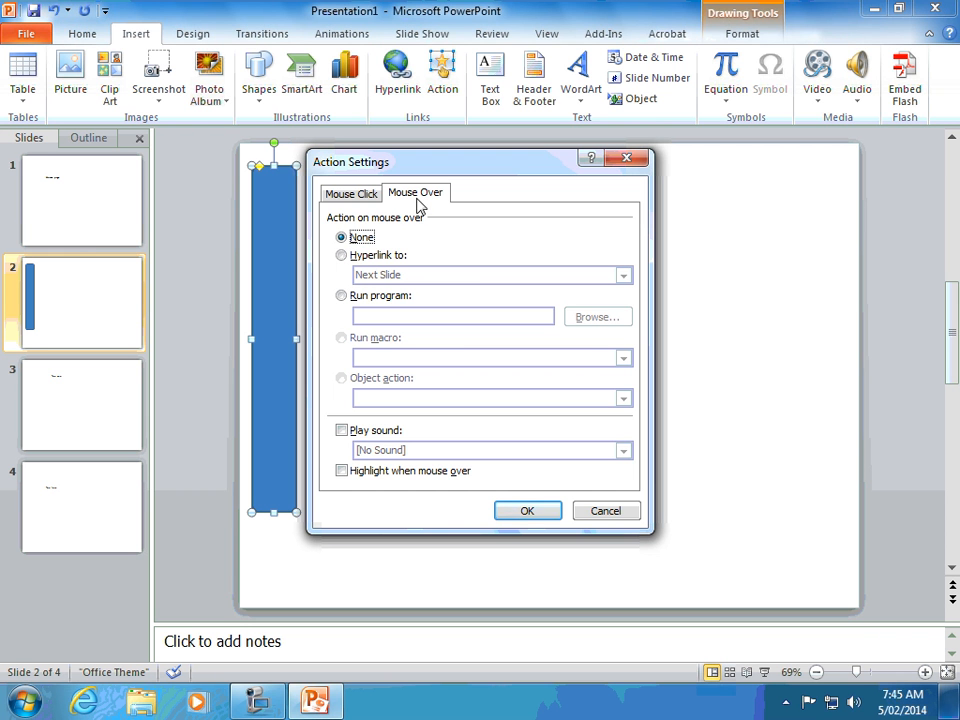
{"action": "left_click", "coordinate": [342, 256]}
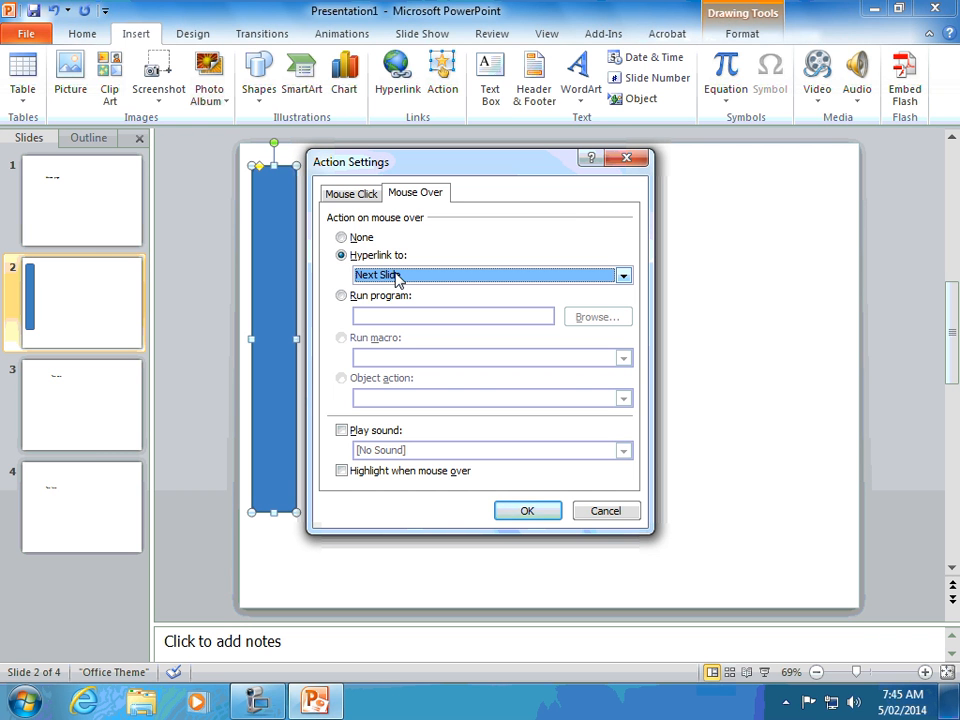
{"action": "left_click", "coordinate": [622, 280]}
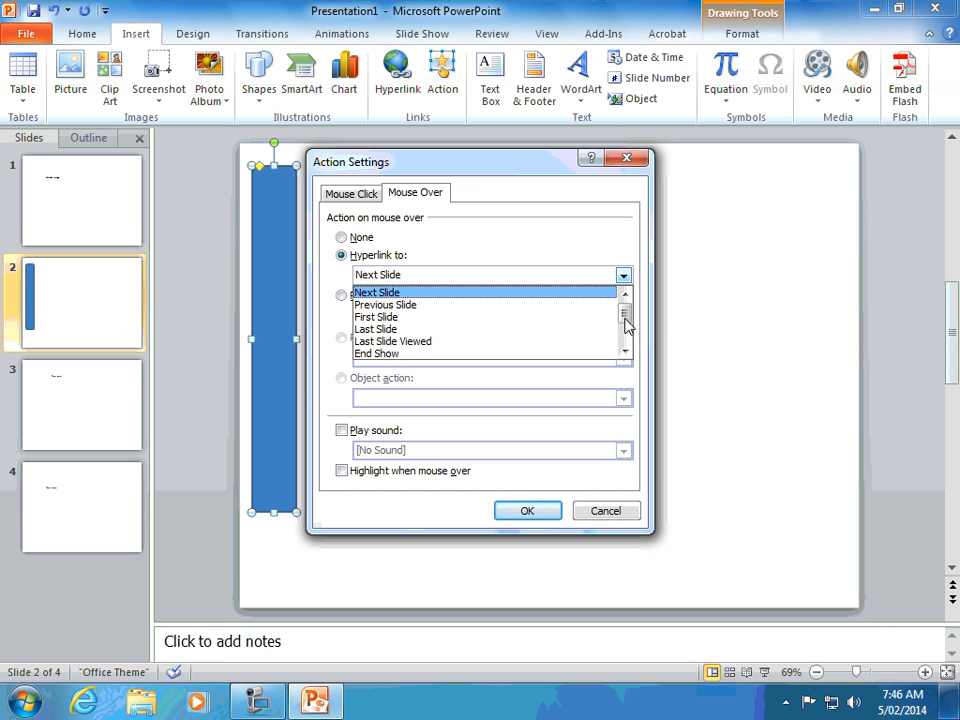
{"action": "left_click_drag", "start_coordinate": [626, 322], "coordinate": [626, 340]}
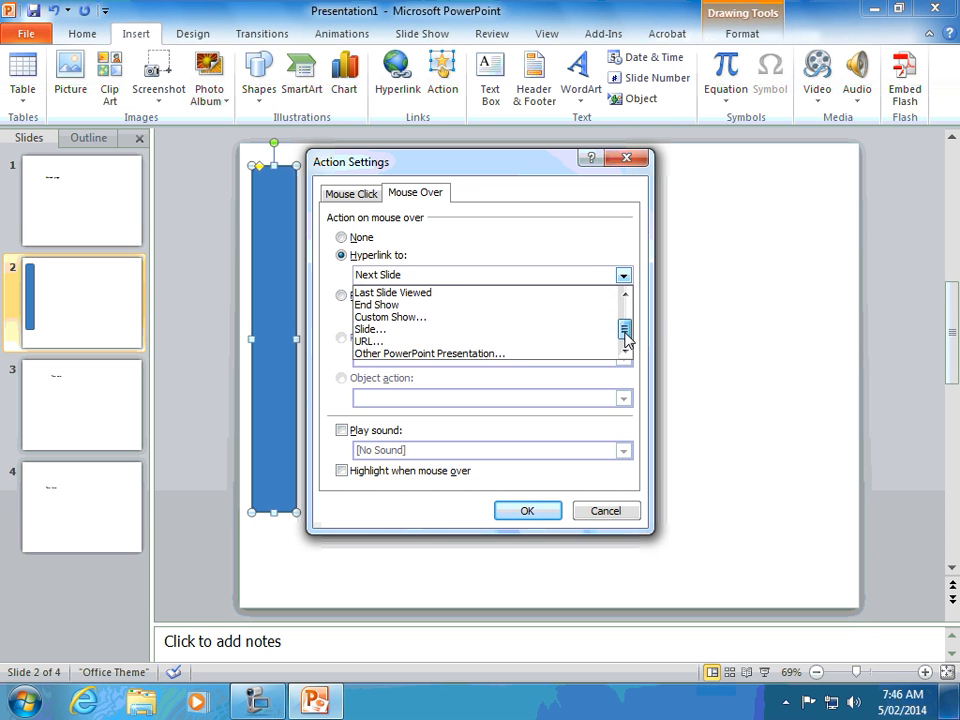
{"action": "left_click", "coordinate": [380, 331]}
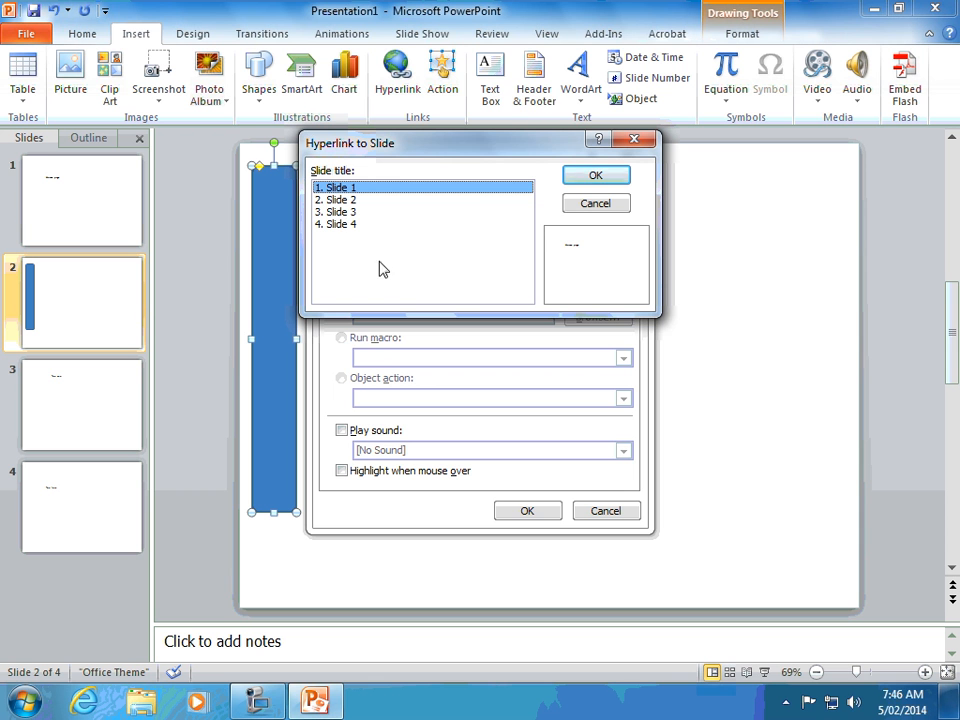
{"action": "left_click", "coordinate": [341, 228]}
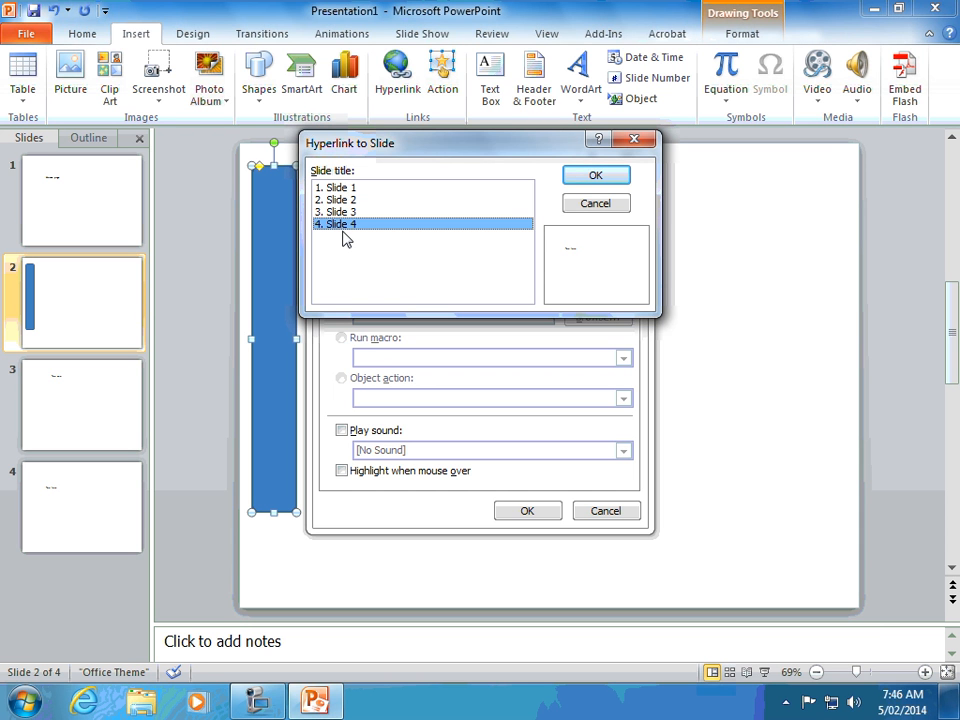
{"action": "left_click", "coordinate": [600, 182]}
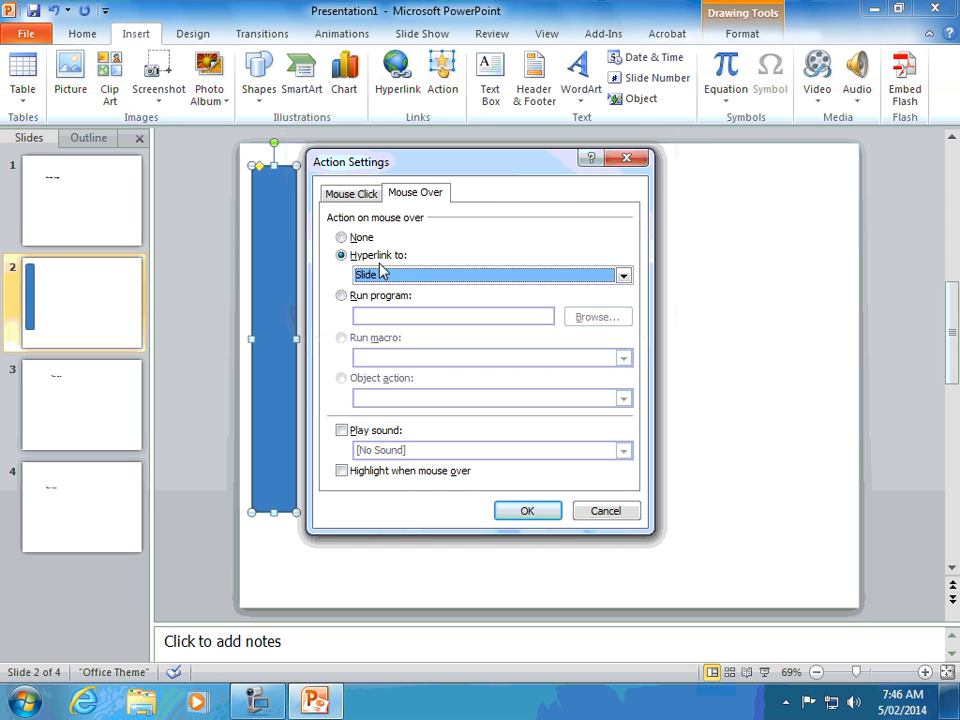
{"action": "left_click", "coordinate": [527, 511]}
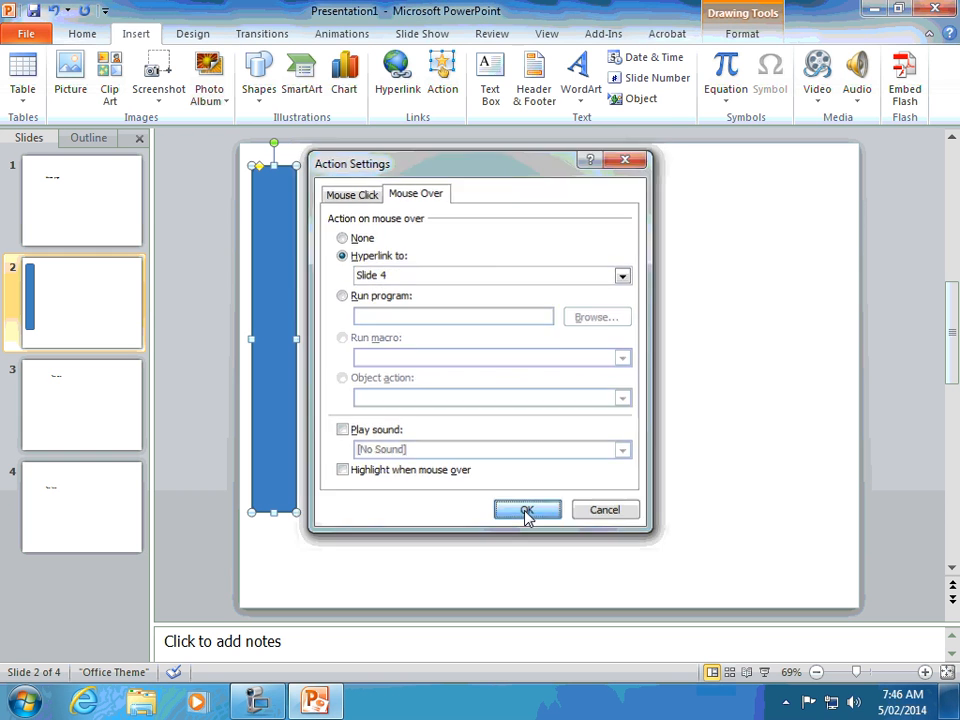
Test the bar's mouse-over link by running the slide show from slide 2, and exit the show
{"action": "left_click", "coordinate": [410, 38]}
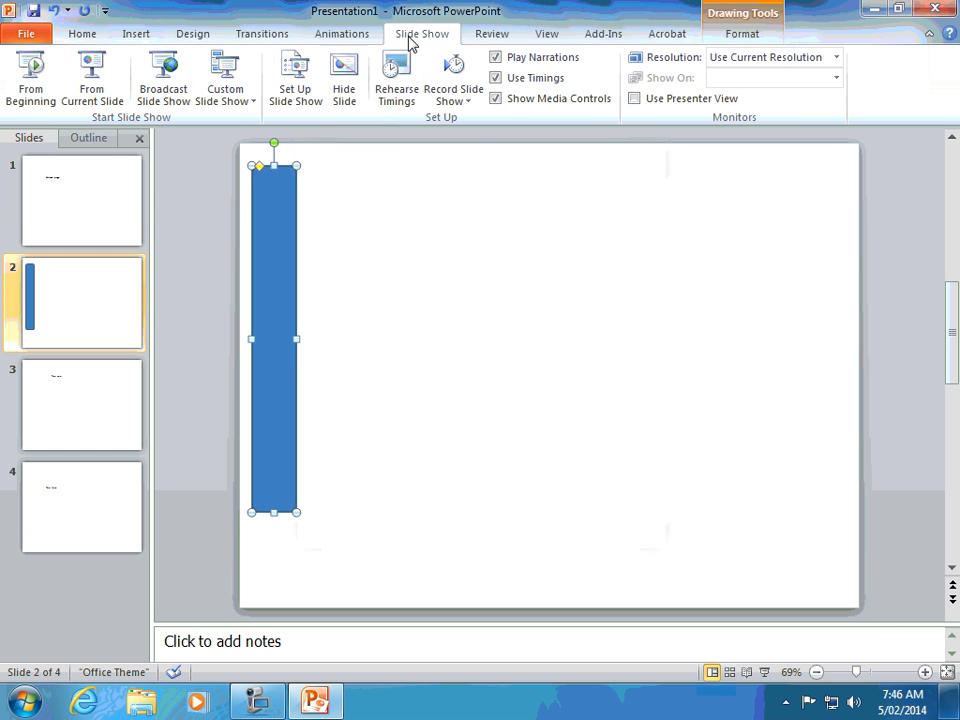
{"action": "left_click", "coordinate": [100, 88]}
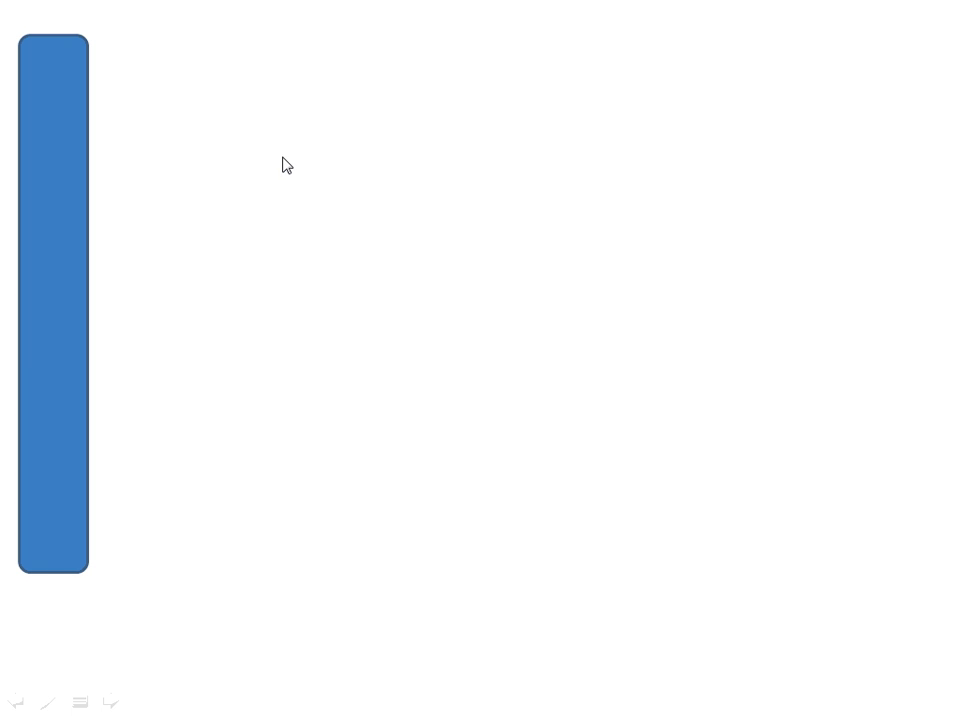
{"action": "left_click", "coordinate": [54, 160]}
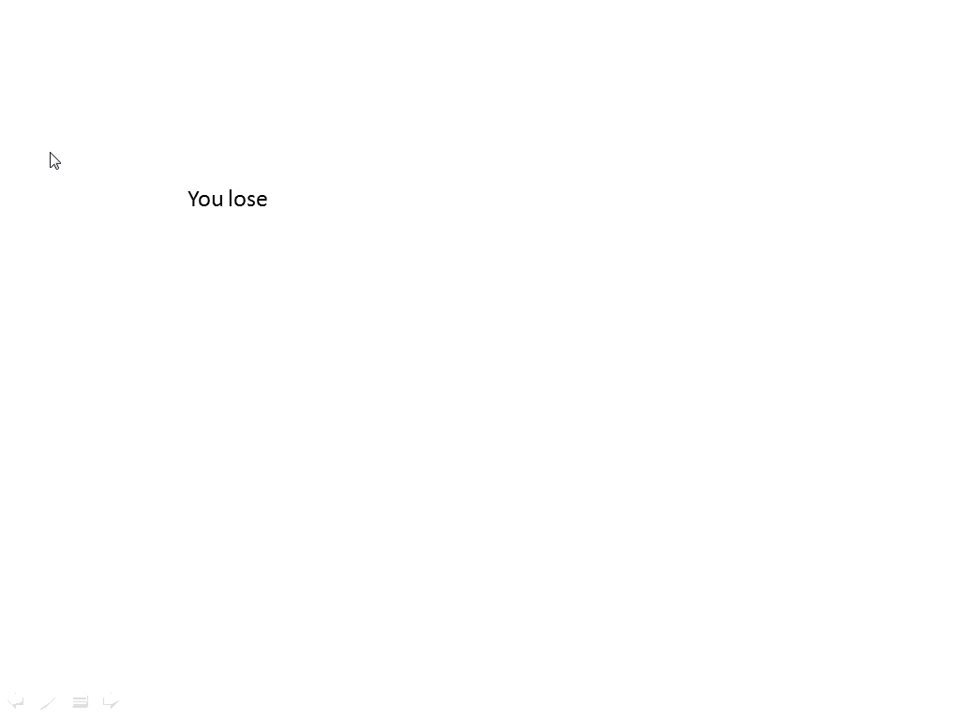
{"action": "key", "text": "Escape"}
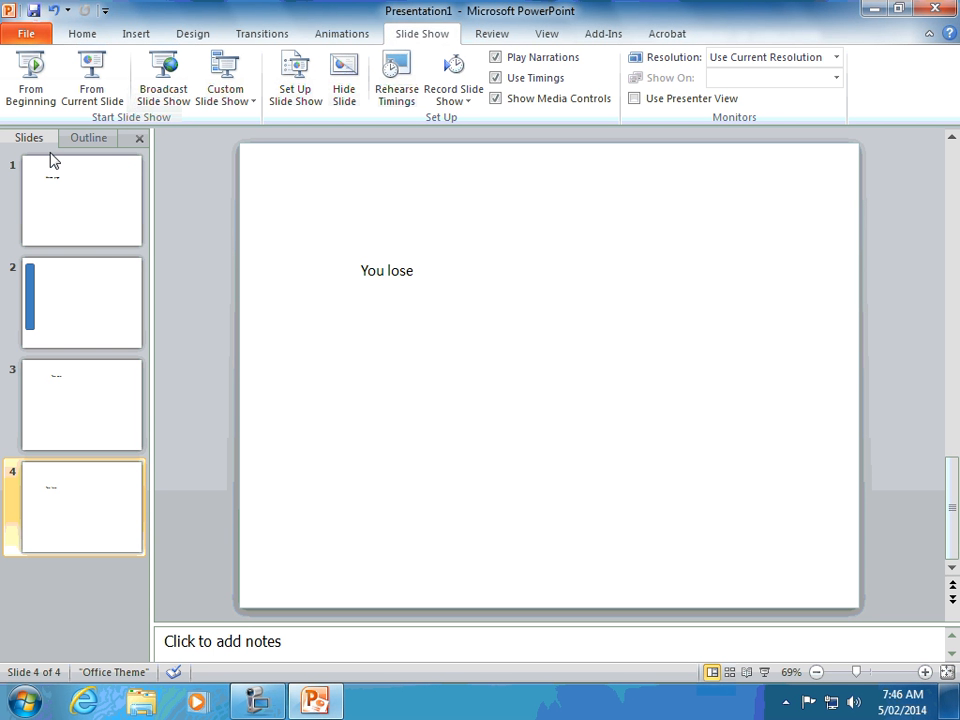
Copy the blue bar on slide 2 and paste one copy on the same slide
{"action": "left_click", "coordinate": [88, 286]}
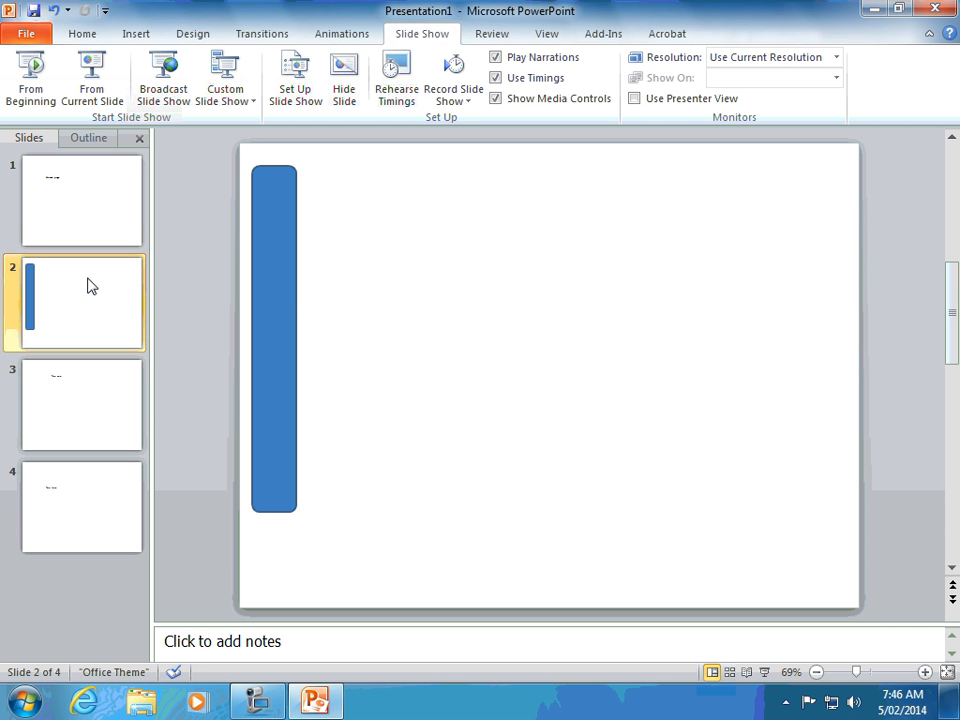
{"action": "left_click", "coordinate": [285, 297]}
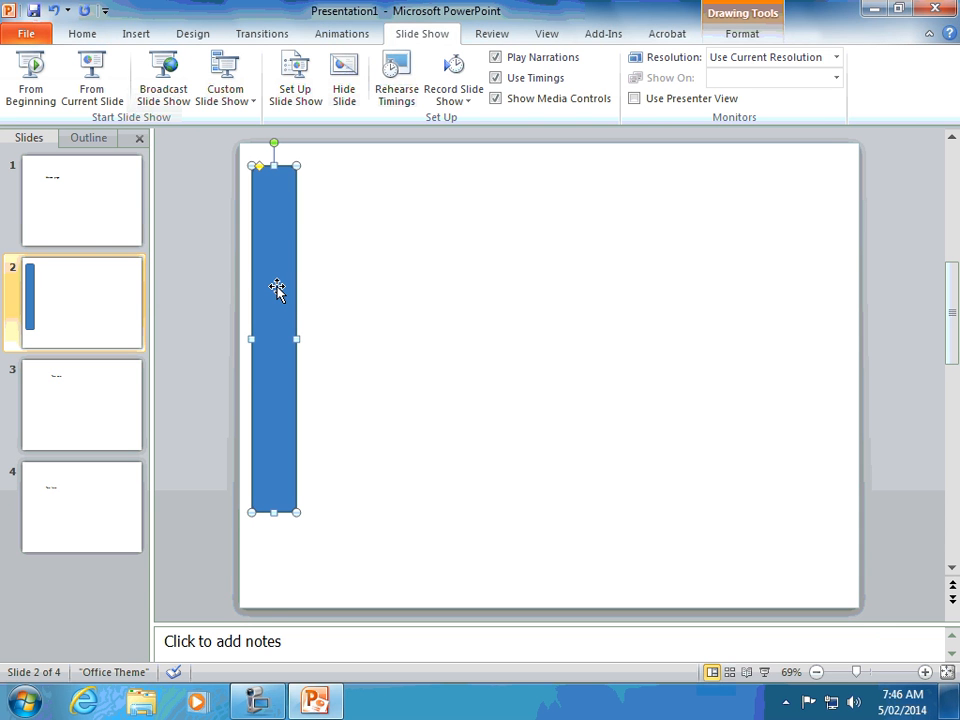
{"action": "right_click", "coordinate": [277, 289]}
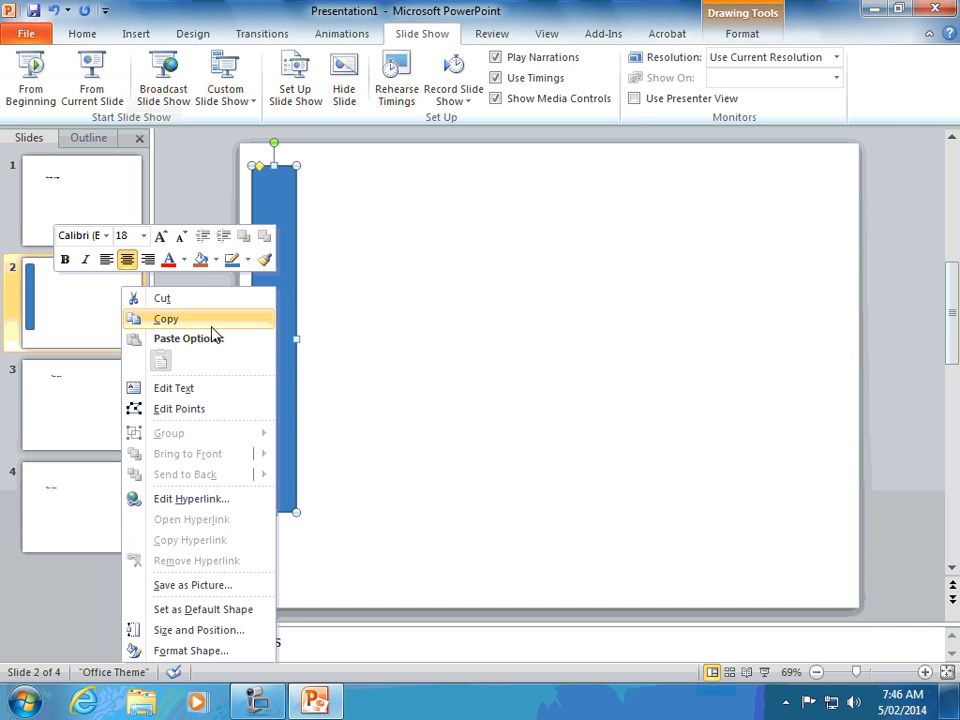
{"action": "left_click", "coordinate": [283, 296]}
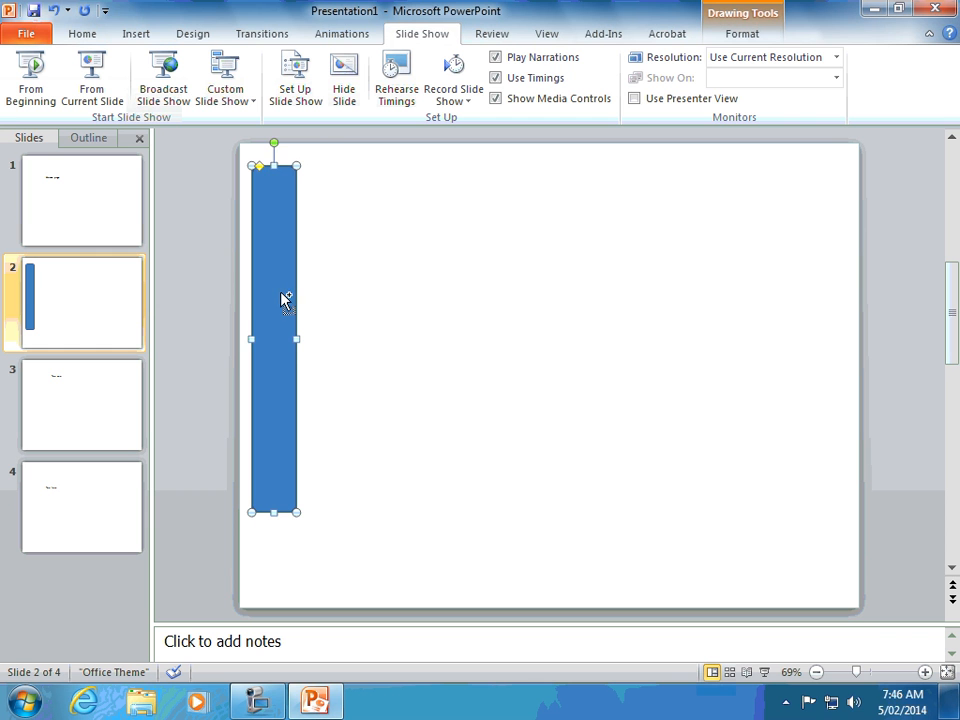
{"action": "key", "text": "ctrl+v"}
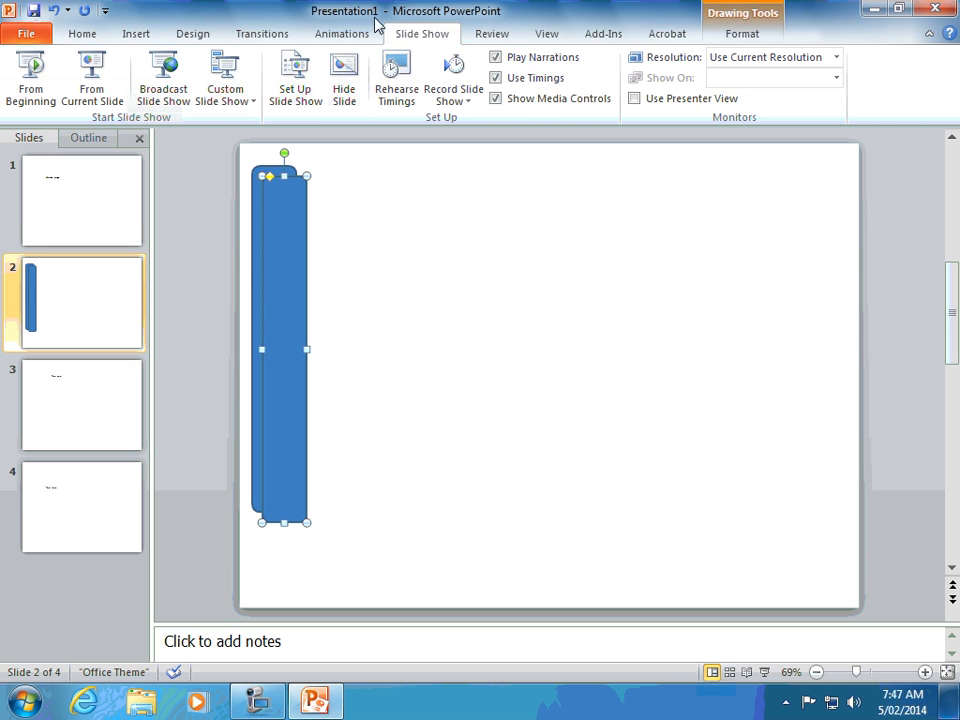
Check the pasted bar's mouse-over action settings and close them without changes
{"action": "left_click", "coordinate": [137, 34]}
{"action": "left_click", "coordinate": [448, 80]}
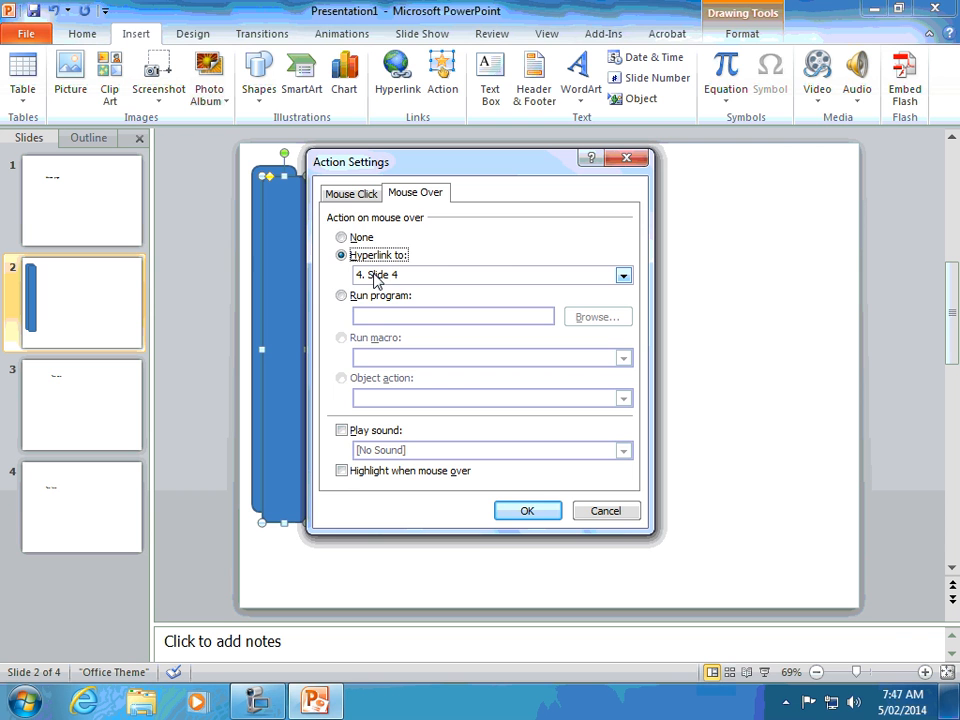
{"action": "left_click", "coordinate": [617, 512]}
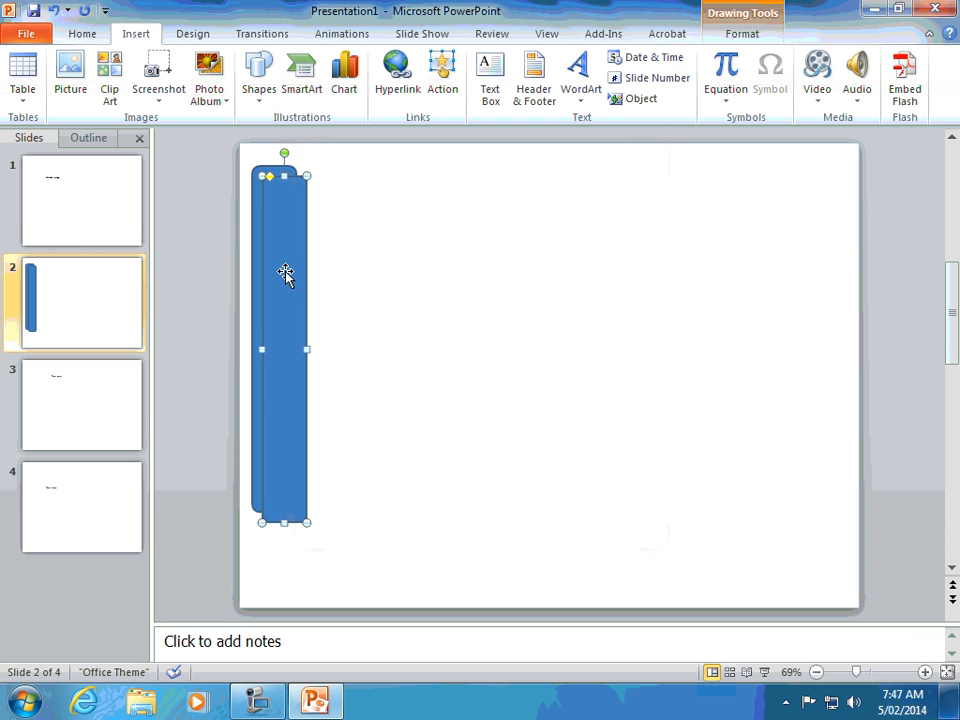
Duplicate the pasted bar six times to get more maze walls
{"action": "key", "text": "ctrl+d"}
{"action": "key", "text": "ctrl+d"}
{"action": "key", "text": "ctrl+d"}
{"action": "key", "text": "ctrl+d"}
{"action": "key", "text": "ctrl+d"}
{"action": "key", "text": "ctrl+d"}
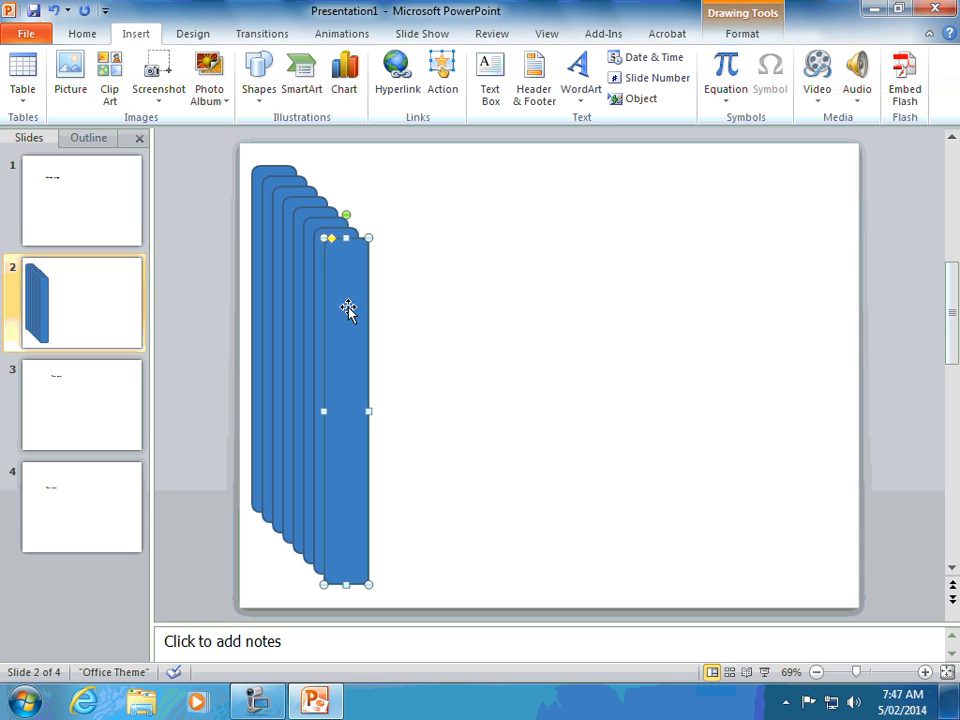
Fit one bar copy along the slide's right edge at full slide height and slightly narrower, and move another copy to the slide's middle
{"action": "left_click_drag", "start_coordinate": [347, 311], "coordinate": [837, 212]}
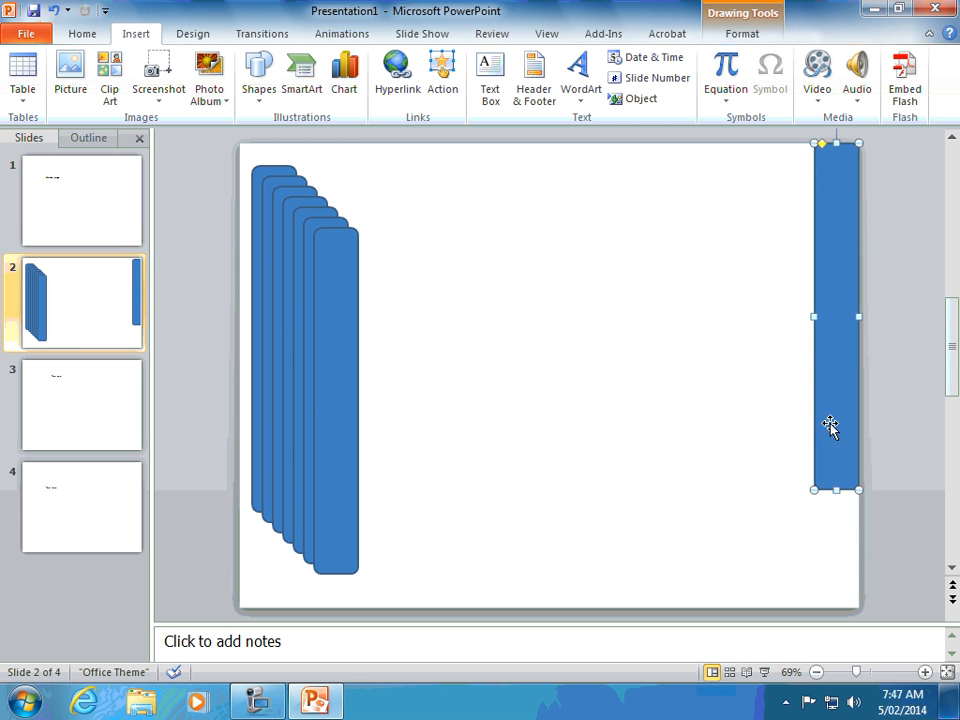
{"action": "left_click_drag", "start_coordinate": [836, 490], "coordinate": [836, 607]}
{"action": "left_click_drag", "start_coordinate": [815, 375], "coordinate": [827, 375]}
{"action": "left_click_drag", "start_coordinate": [334, 315], "coordinate": [562, 277]}
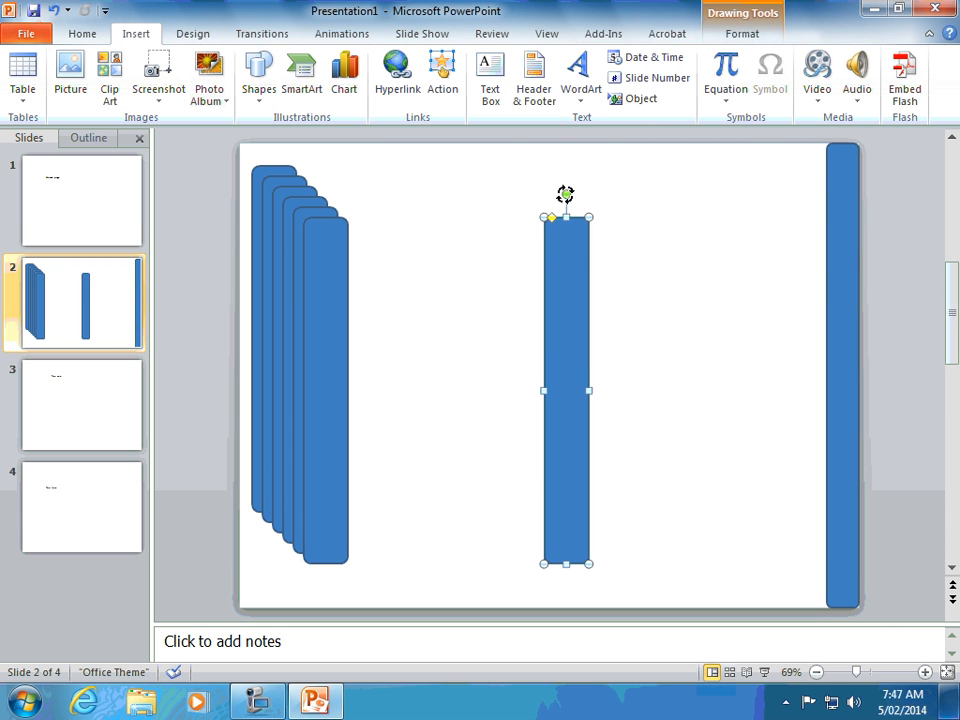
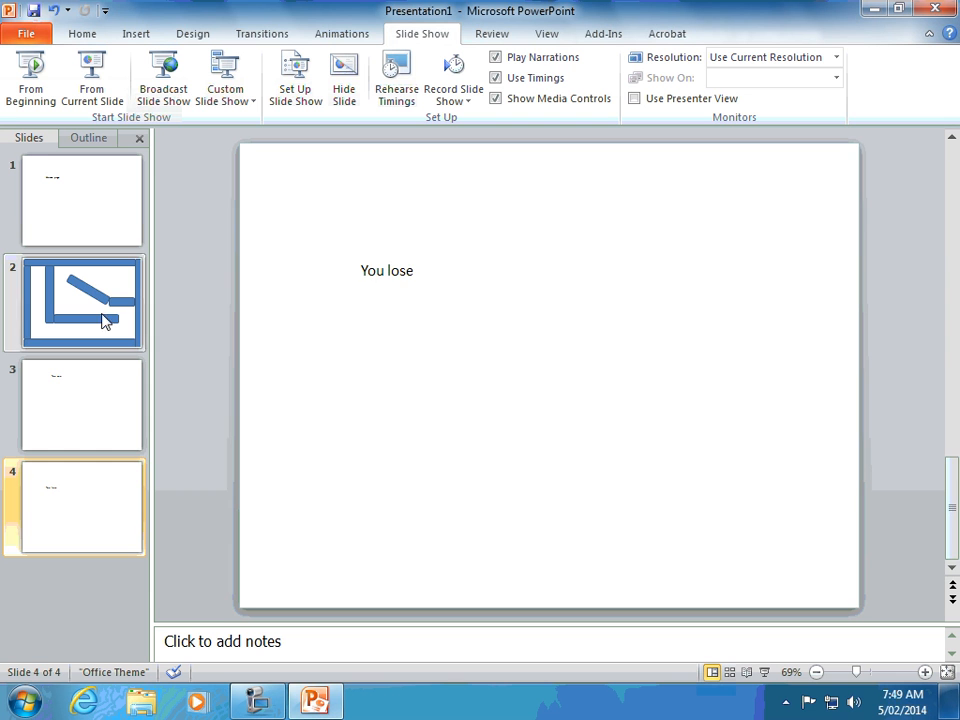
Draw a five-pointed star on slide 2 in the upper-right area of the maze, above the short horizontal wall
{"action": "left_click", "coordinate": [90, 318]}
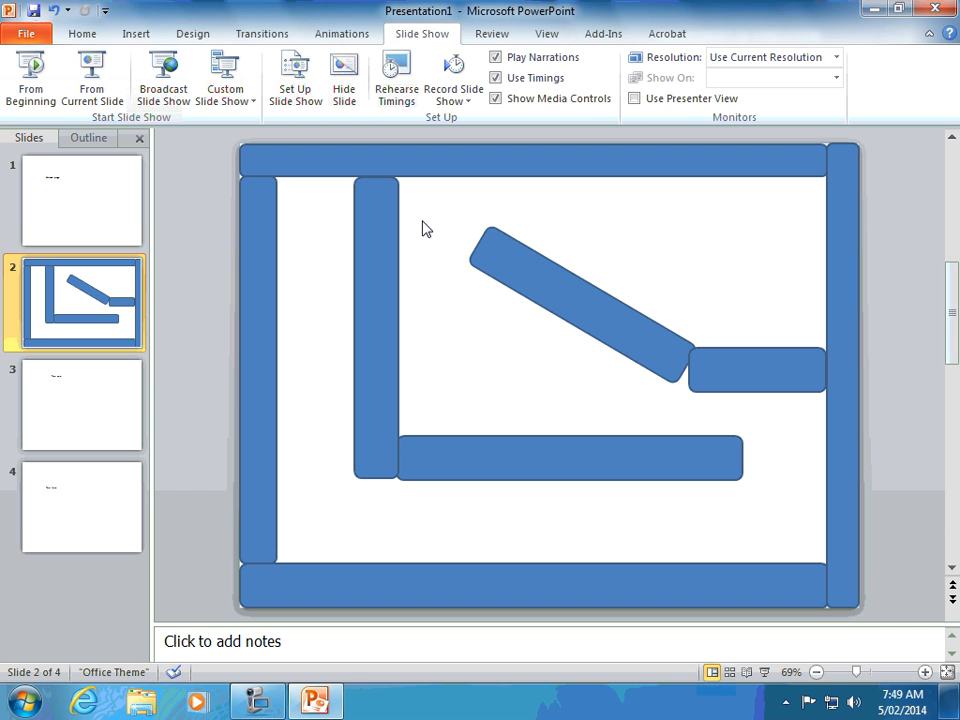
{"action": "left_click", "coordinate": [136, 36]}
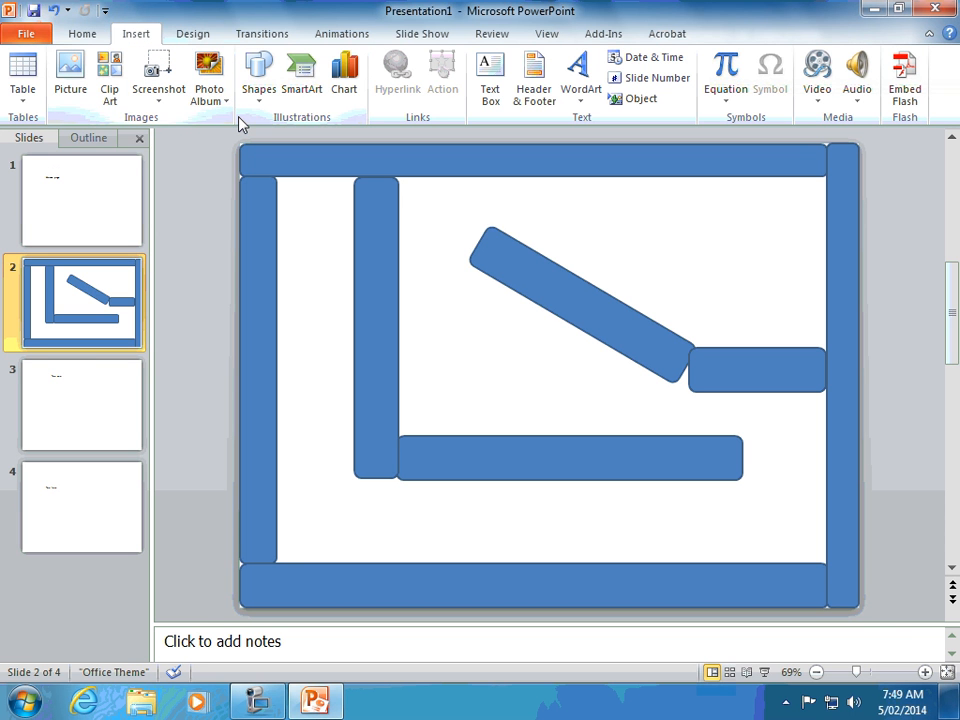
{"action": "left_click", "coordinate": [258, 78]}
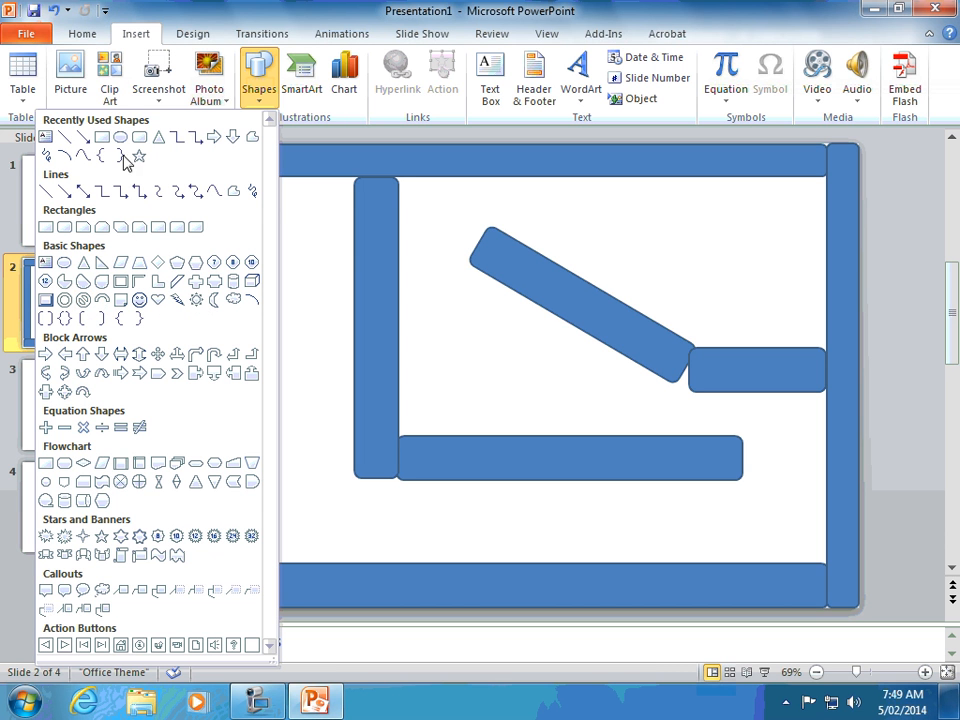
{"action": "left_click", "coordinate": [106, 542]}
{"action": "mouse_move", "coordinate": [698, 205]}
{"action": "left_mouse_down"}
{"action": "mouse_move", "coordinate": [769, 289]}
{"action": "mouse_move", "coordinate": [788, 288]}
{"action": "left_mouse_up"}
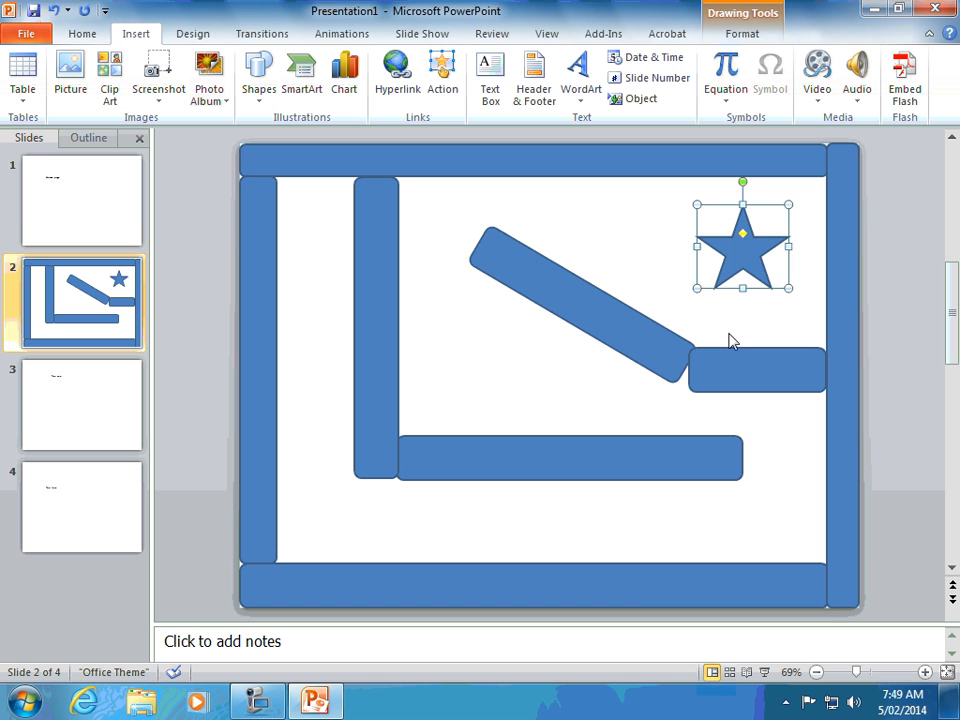
{"action": "left_click", "coordinate": [774, 444]}
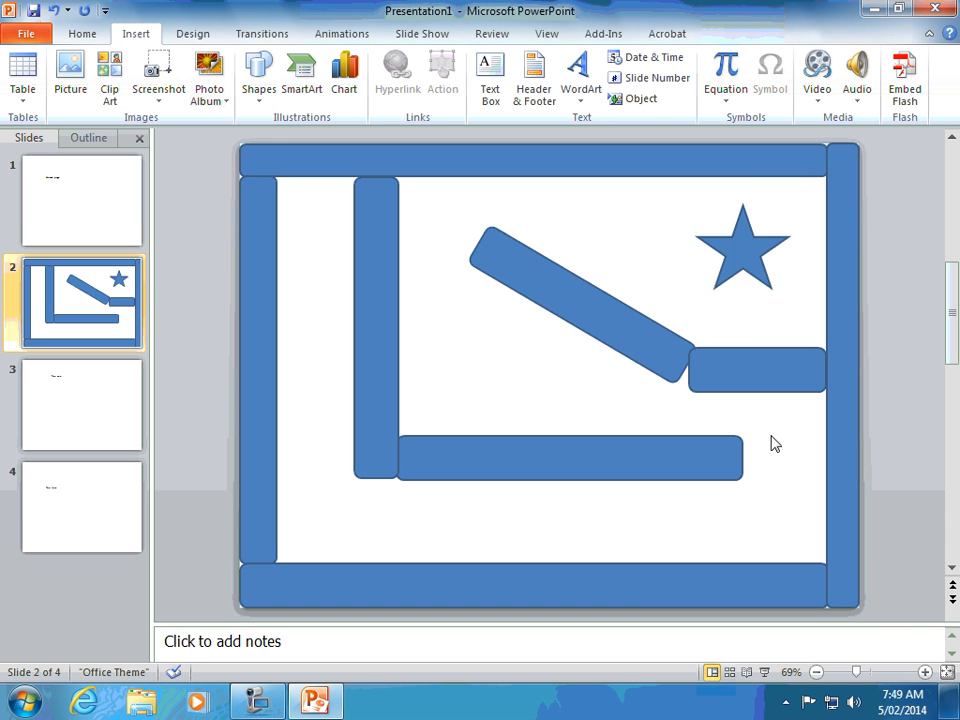
Set the star's mouse-over action to hyperlink to Slide 3
{"action": "left_click", "coordinate": [746, 258]}
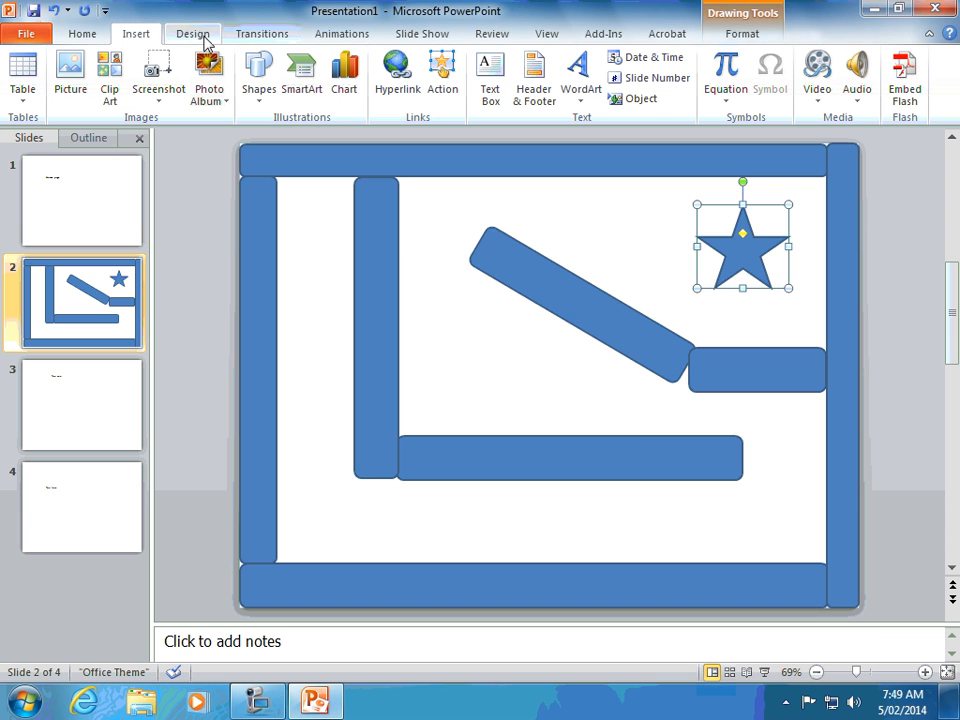
{"action": "left_click", "coordinate": [445, 80]}
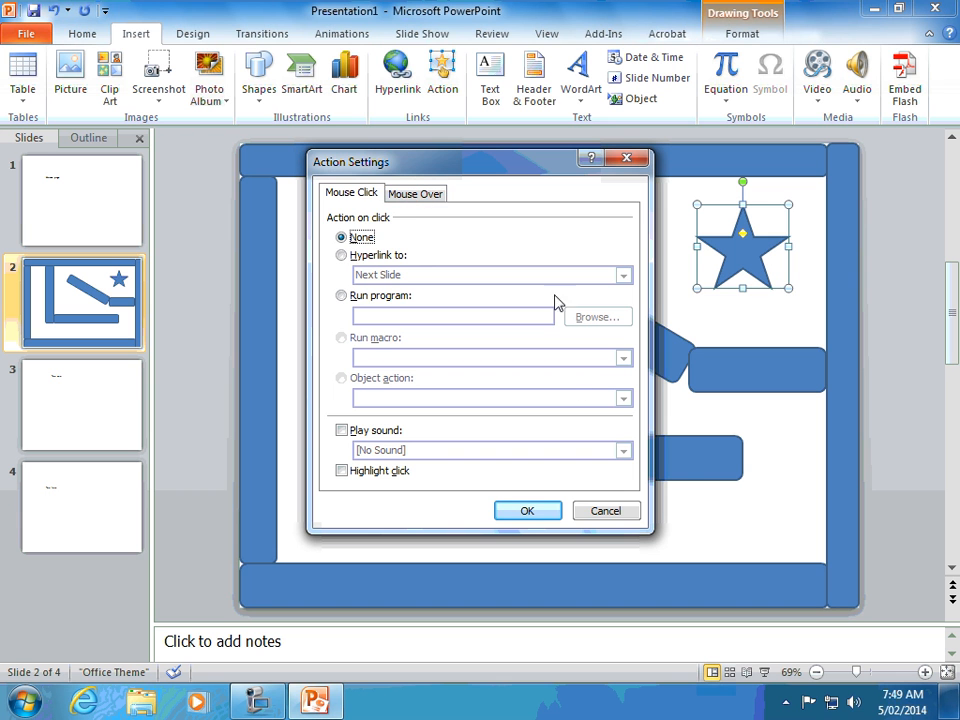
{"action": "left_click", "coordinate": [415, 195]}
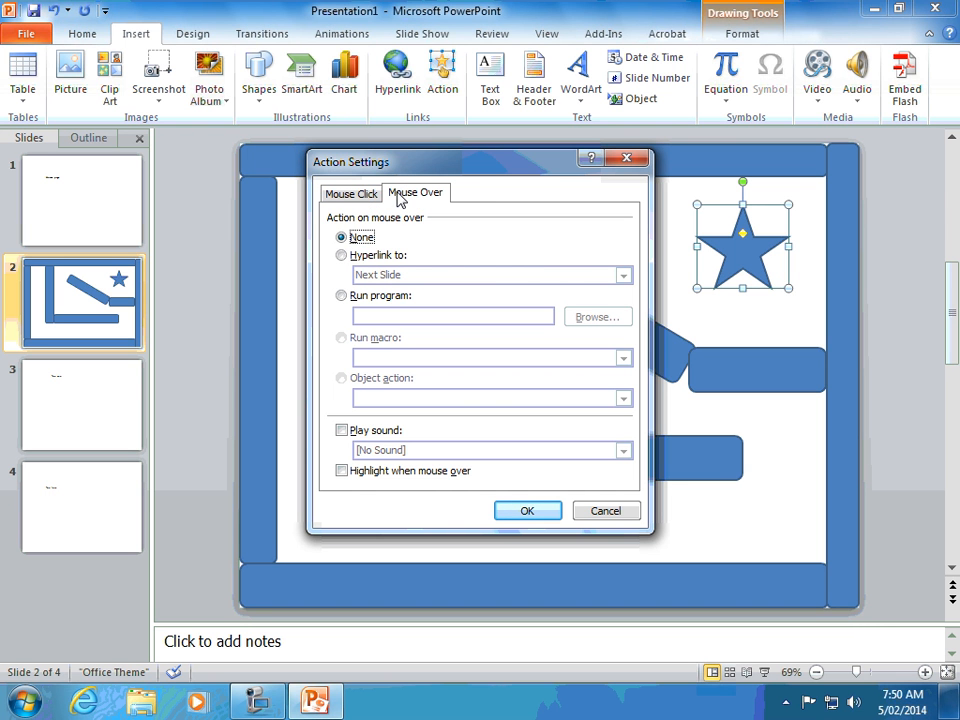
{"action": "left_click", "coordinate": [342, 256]}
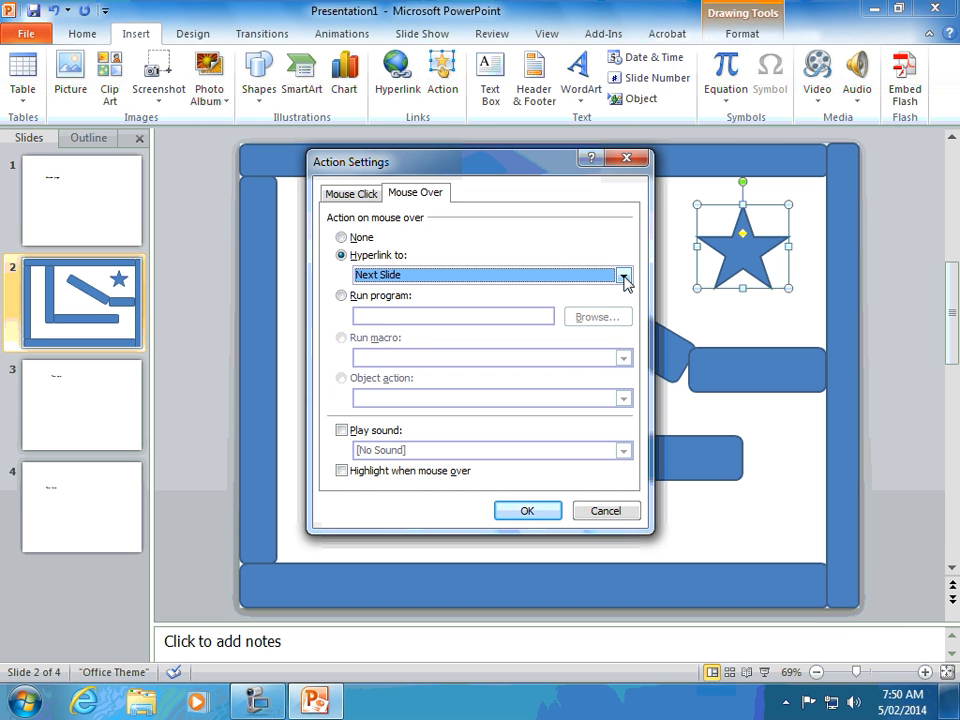
{"action": "left_click", "coordinate": [622, 276]}
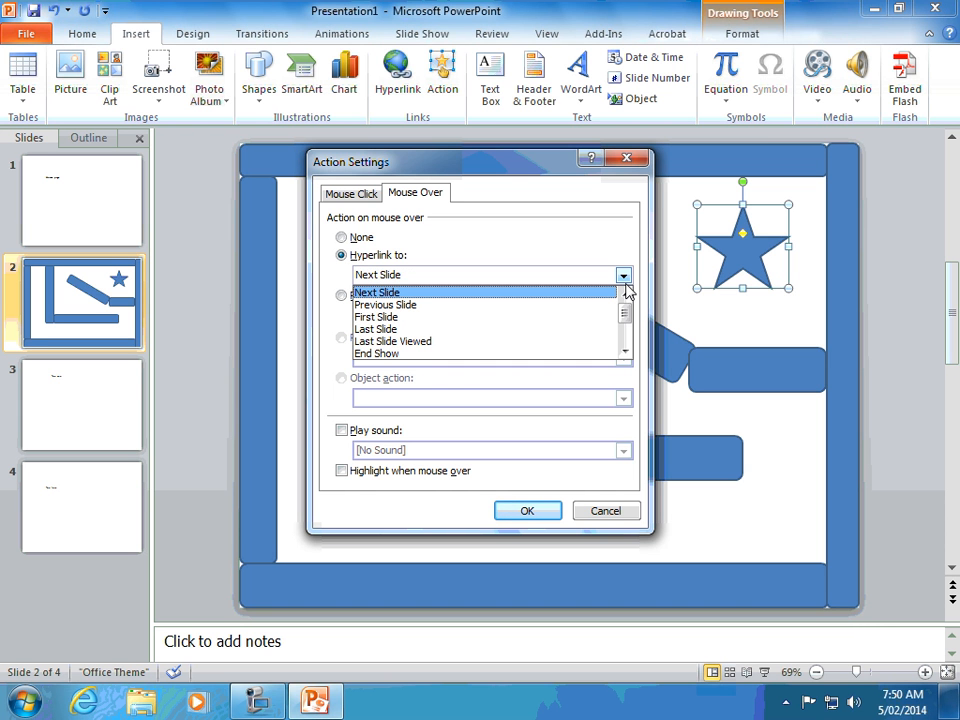
{"action": "left_click_drag", "start_coordinate": [625, 314], "coordinate": [626, 340]}
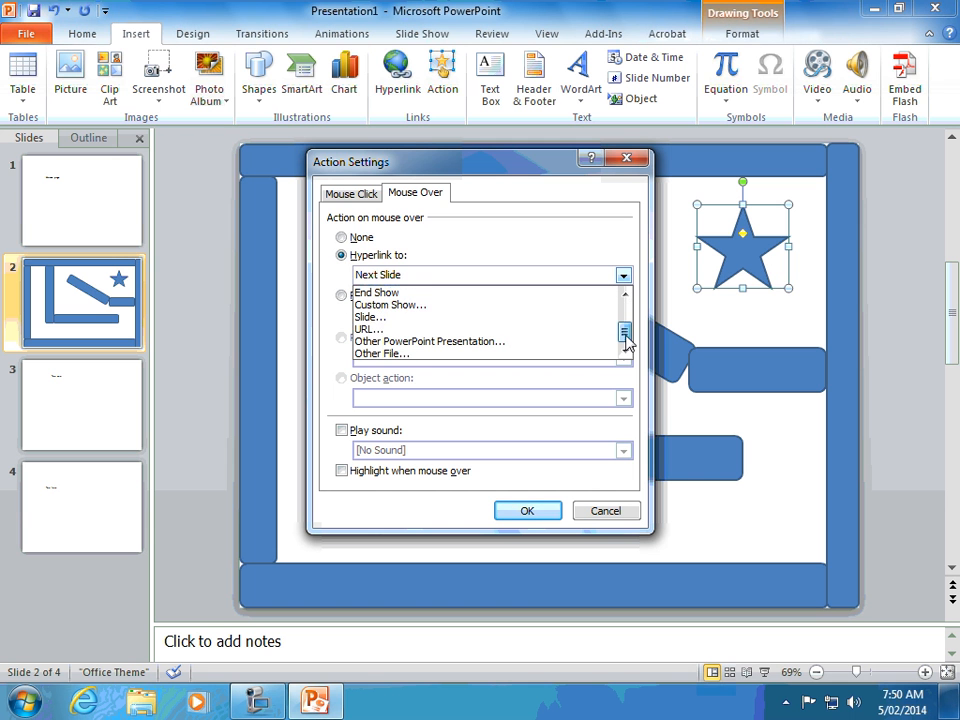
{"action": "left_click", "coordinate": [460, 318]}
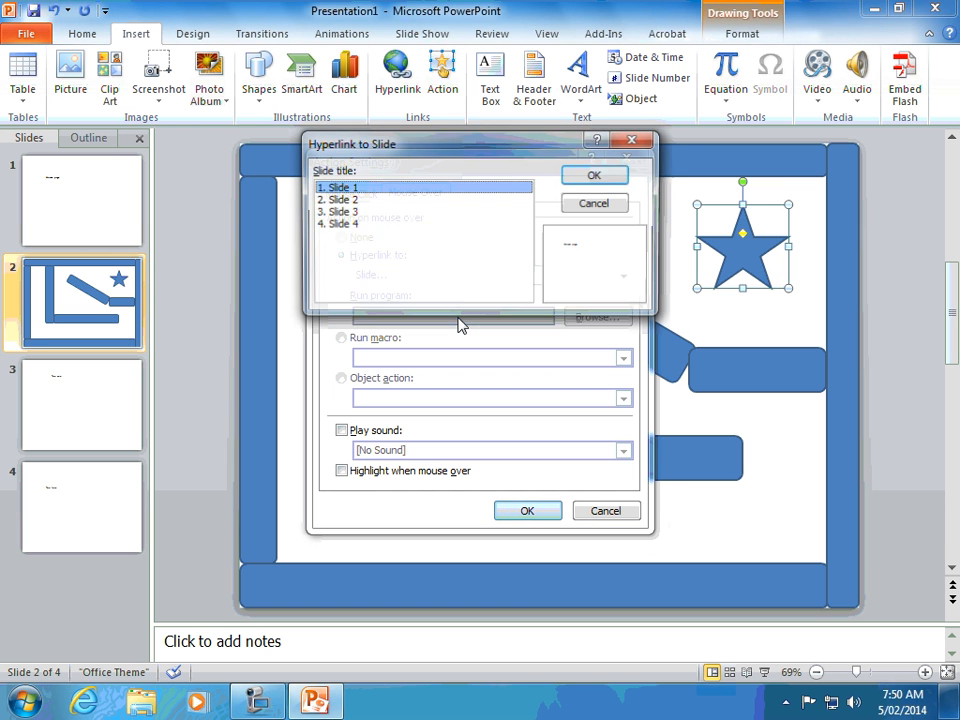
{"action": "double_click", "coordinate": [353, 214]}
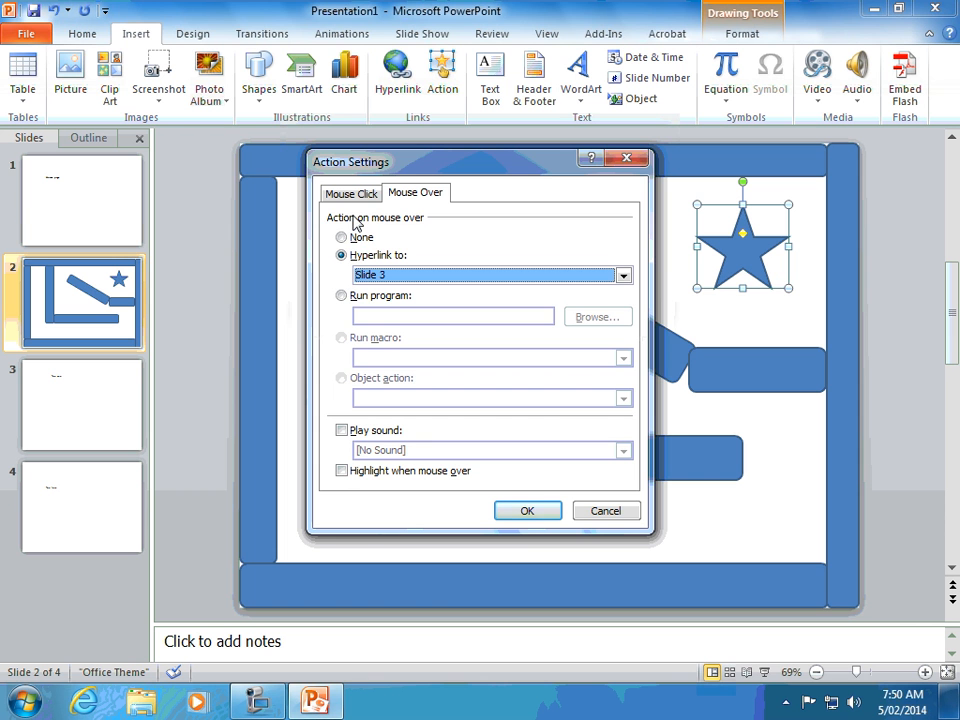
{"action": "left_click", "coordinate": [527, 511]}
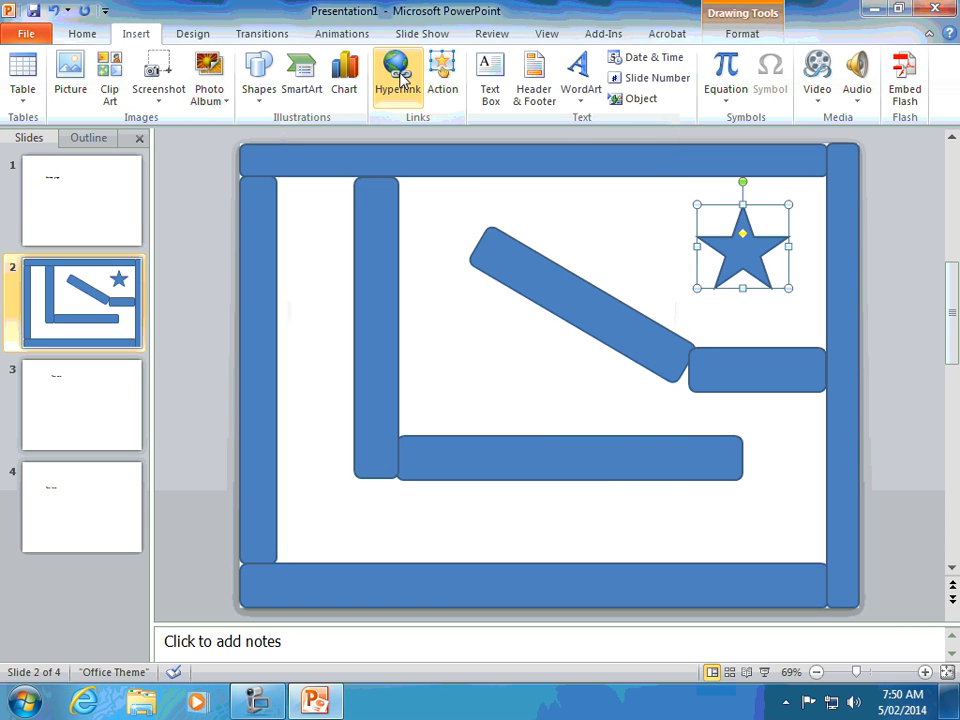
Run the slide show from slide 2, test the star's mouse-over link, and return to editing slide 2
{"action": "left_click", "coordinate": [421, 34]}
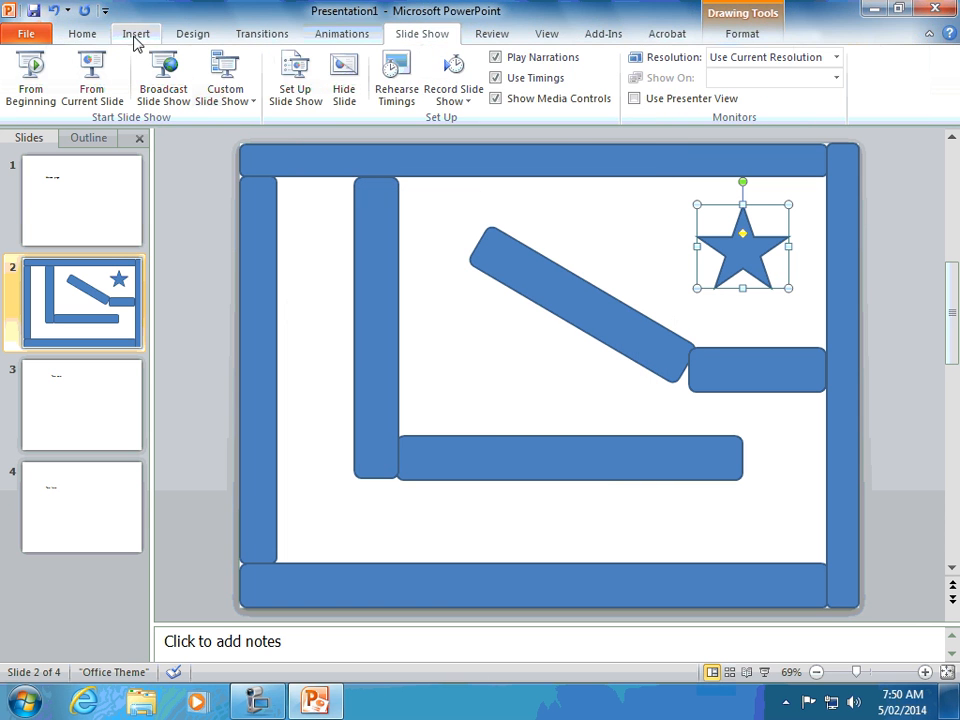
{"action": "left_click", "coordinate": [88, 72]}
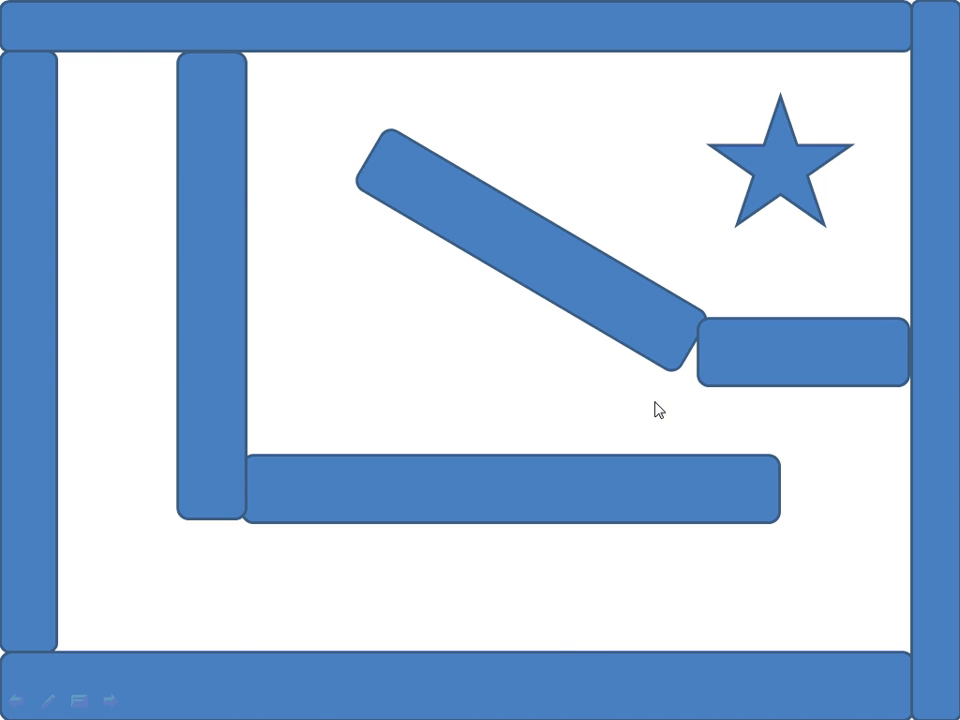
{"action": "left_click", "coordinate": [779, 173]}
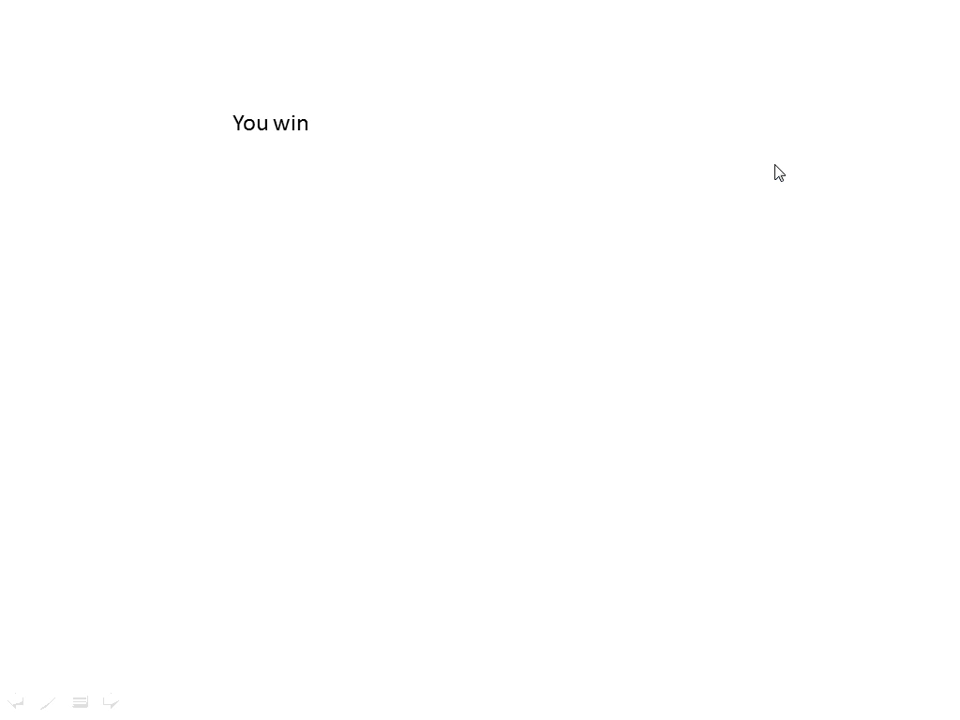
{"action": "key", "text": "Escape"}
{"action": "left_click", "coordinate": [55, 315]}
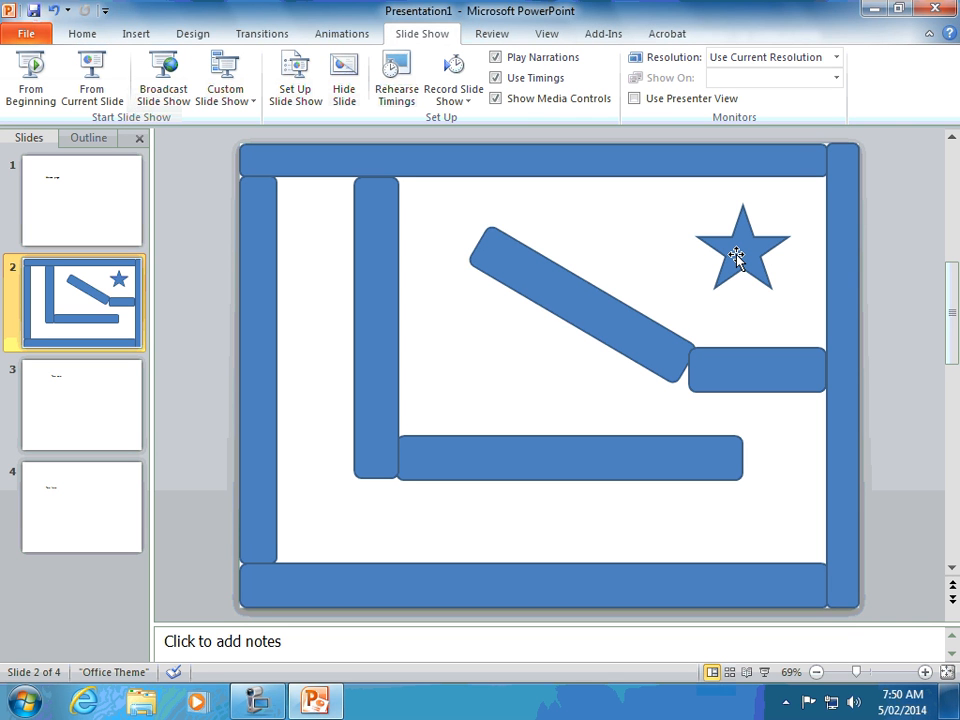
Preview the home page slide in the slide show and exit the show
{"action": "left_click", "coordinate": [80, 205]}
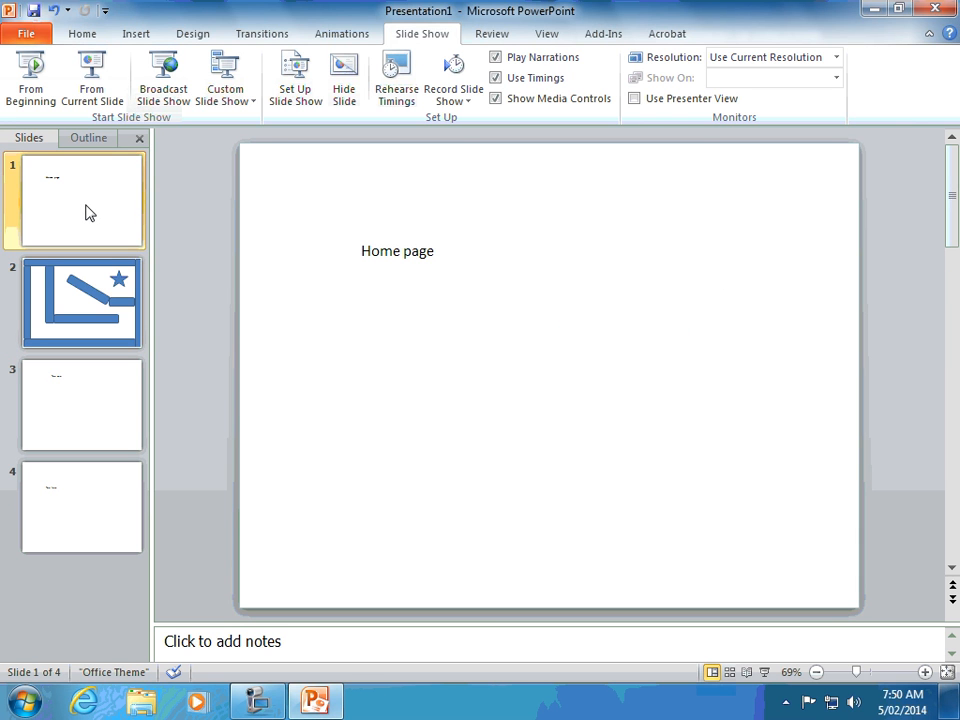
{"action": "left_click", "coordinate": [92, 95]}
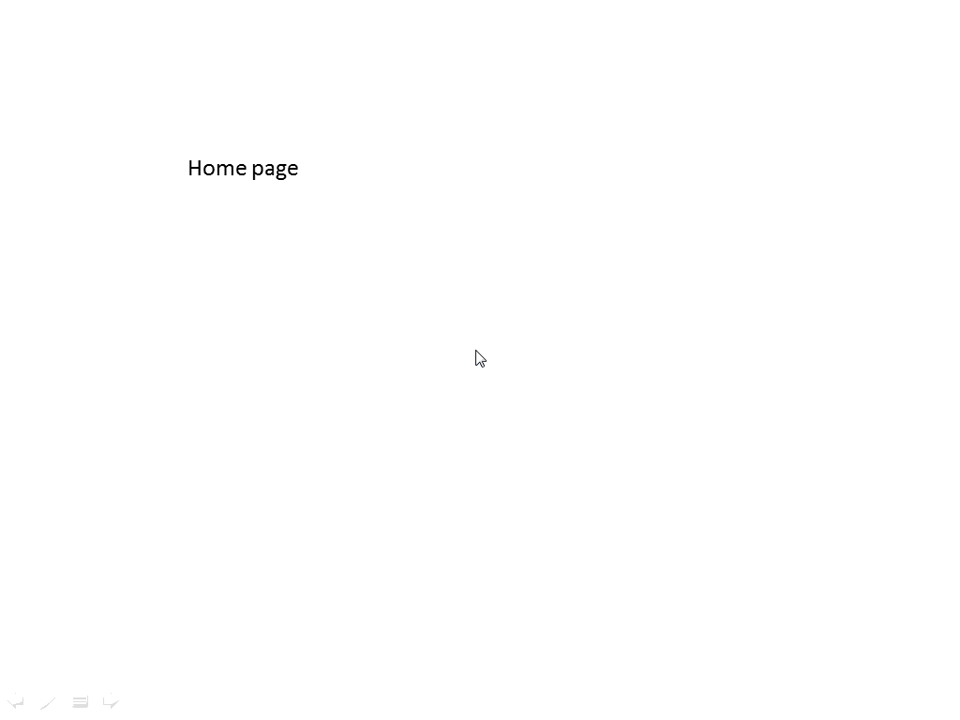
{"action": "key", "text": "Escape"}
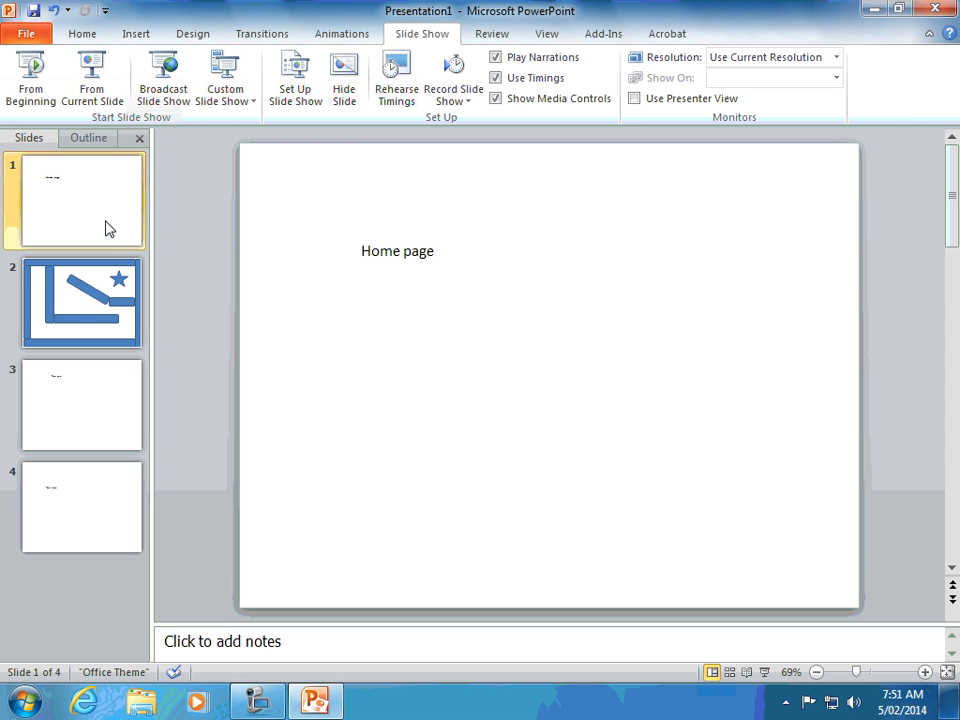
Move the "Home page" text box on slide 1 down and to the right, nearer the slide's middle
{"action": "left_click", "coordinate": [79, 310]}
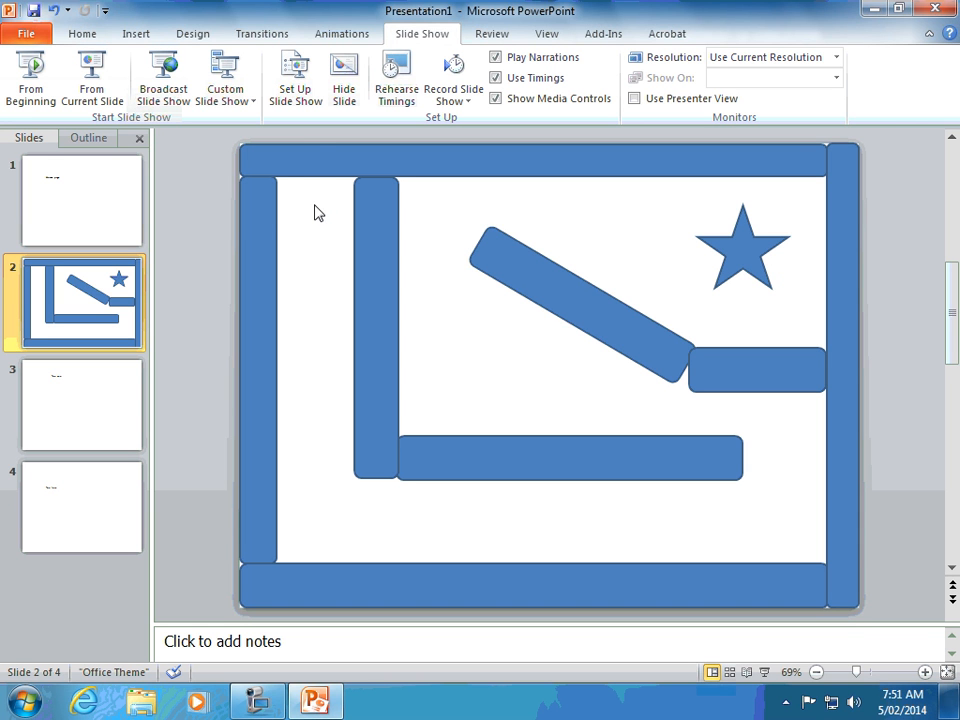
{"action": "left_click", "coordinate": [107, 221]}
{"action": "left_click", "coordinate": [413, 252]}
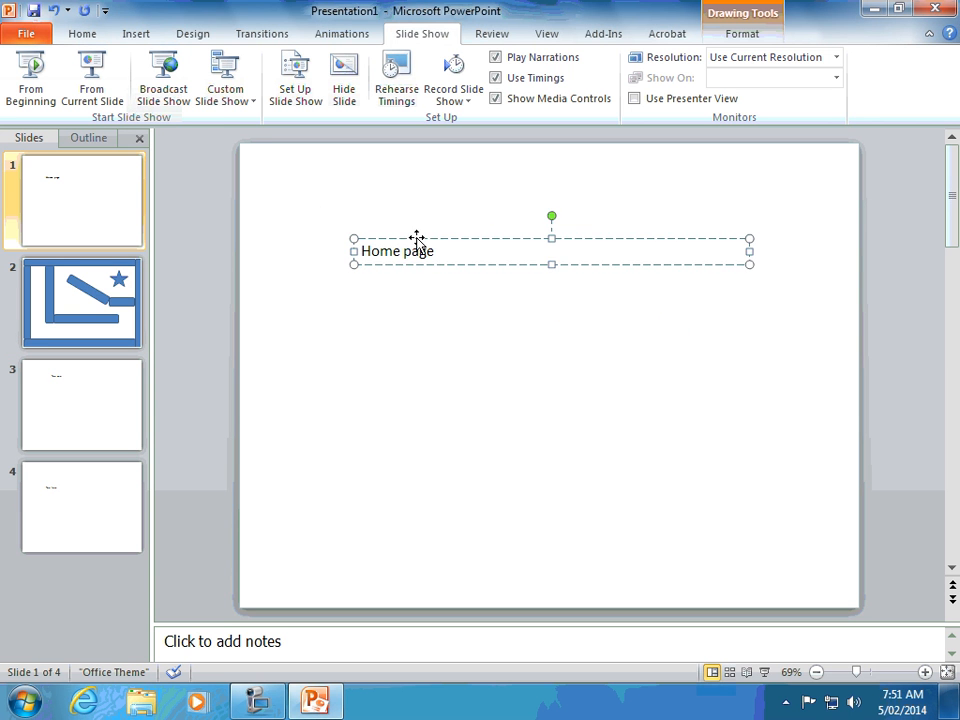
{"action": "left_click_drag", "start_coordinate": [418, 240], "coordinate": [507, 307]}
{"action": "left_click", "coordinate": [344, 255]}
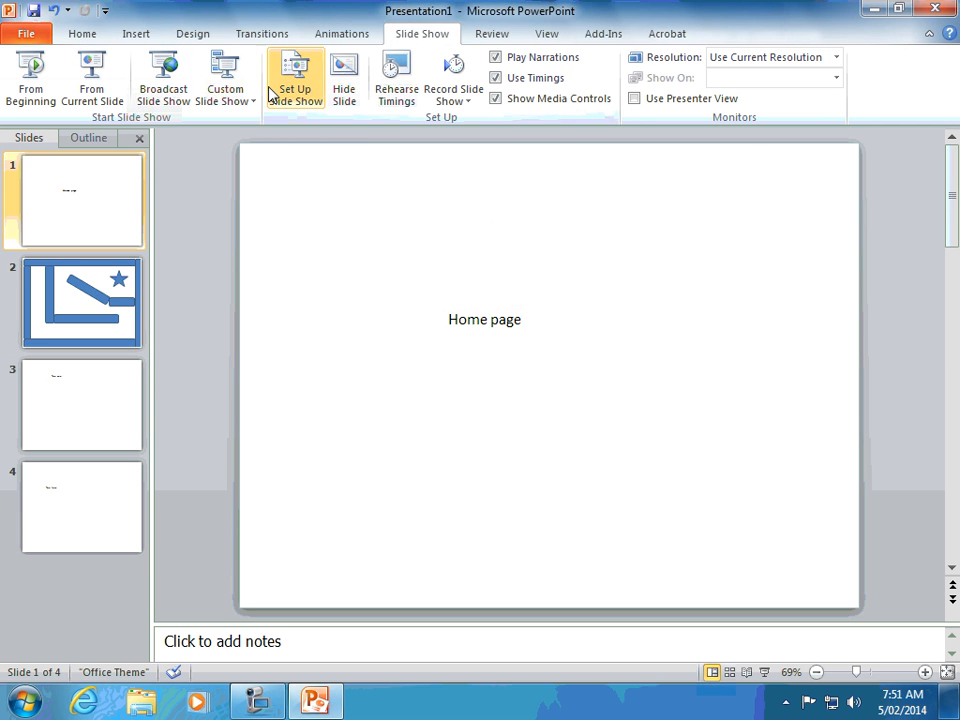
Draw a small oval in the upper-left area of slide 1
{"action": "left_click", "coordinate": [146, 35]}
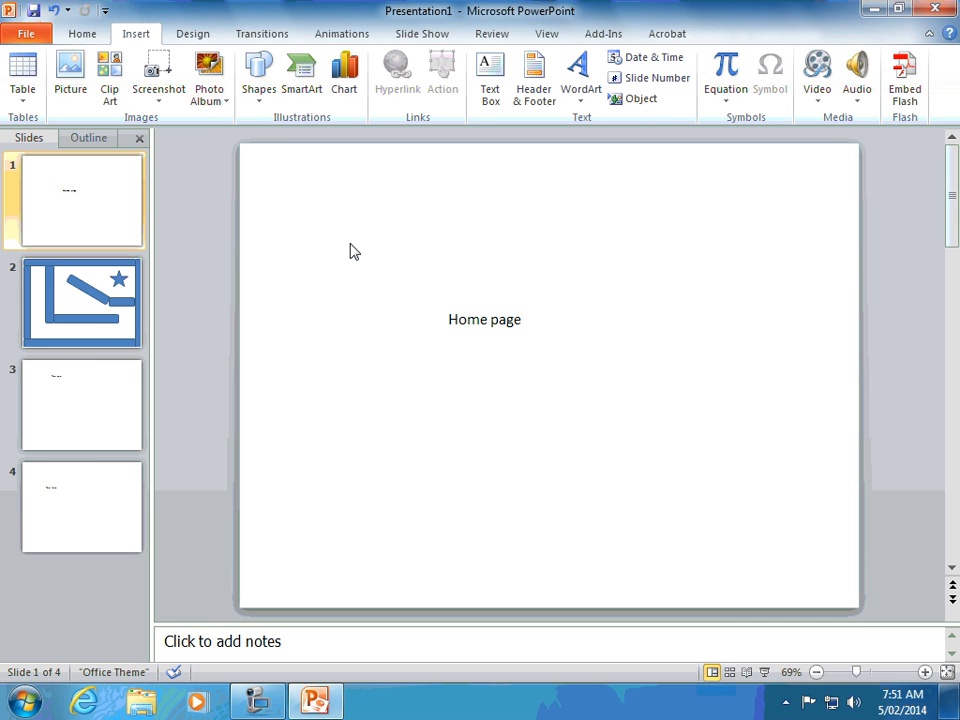
{"action": "left_click", "coordinate": [259, 68]}
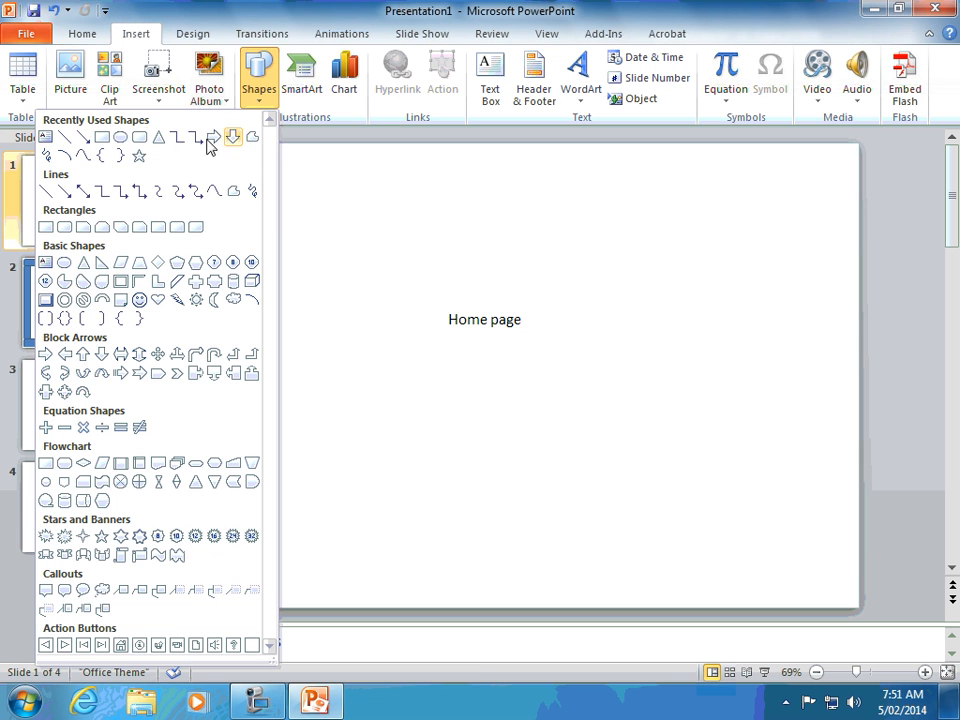
{"action": "left_click", "coordinate": [120, 136]}
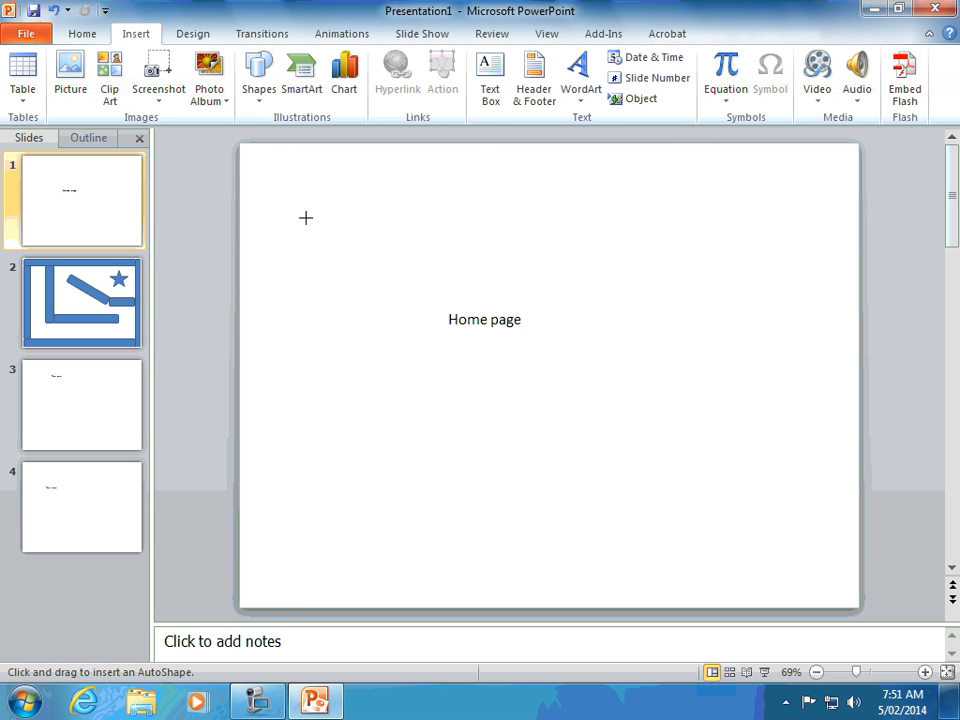
{"action": "left_click_drag", "start_coordinate": [306, 217], "coordinate": [338, 247]}
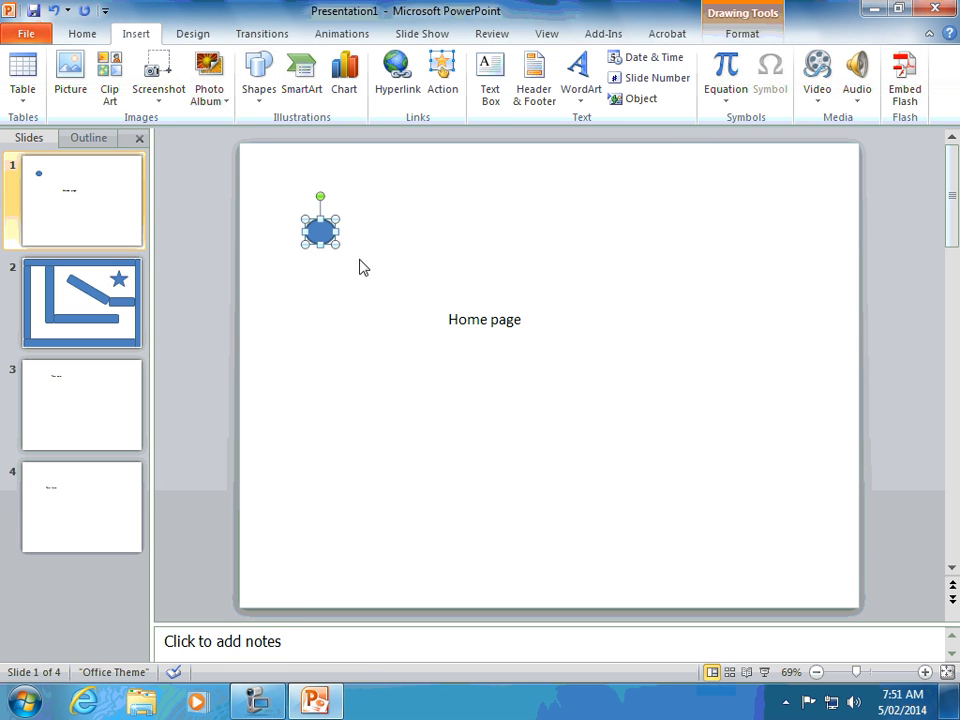
Add a text box reading "1" just to the right of the small oval on slide 1
{"action": "left_click", "coordinate": [502, 85]}
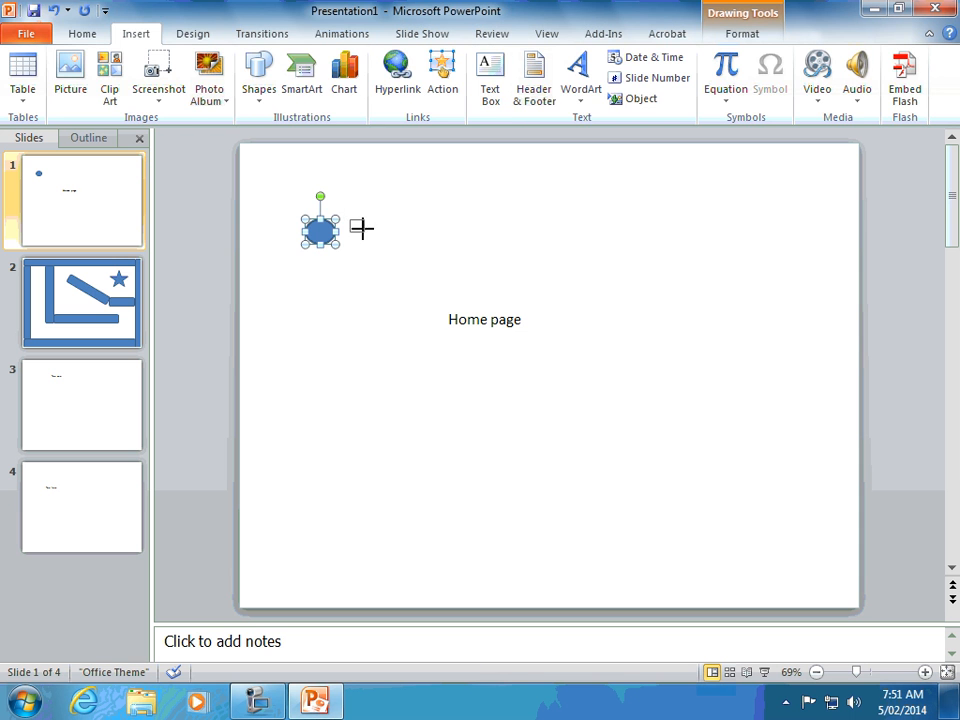
{"action": "left_click_drag", "start_coordinate": [362, 229], "coordinate": [369, 245]}
{"action": "type", "text": "1"}
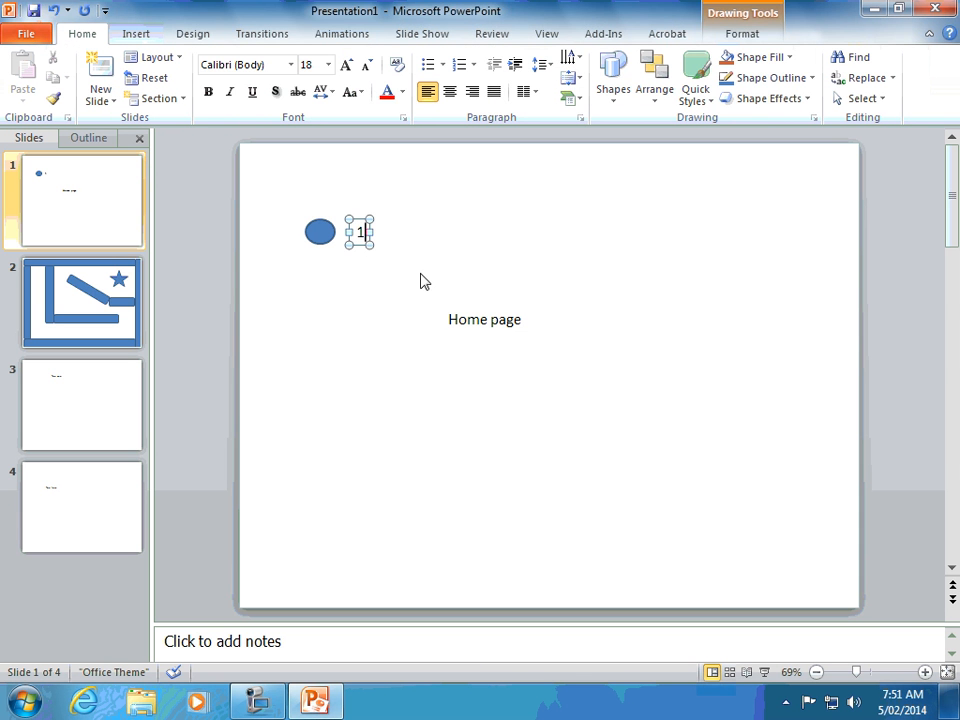
{"action": "left_click", "coordinate": [425, 277]}
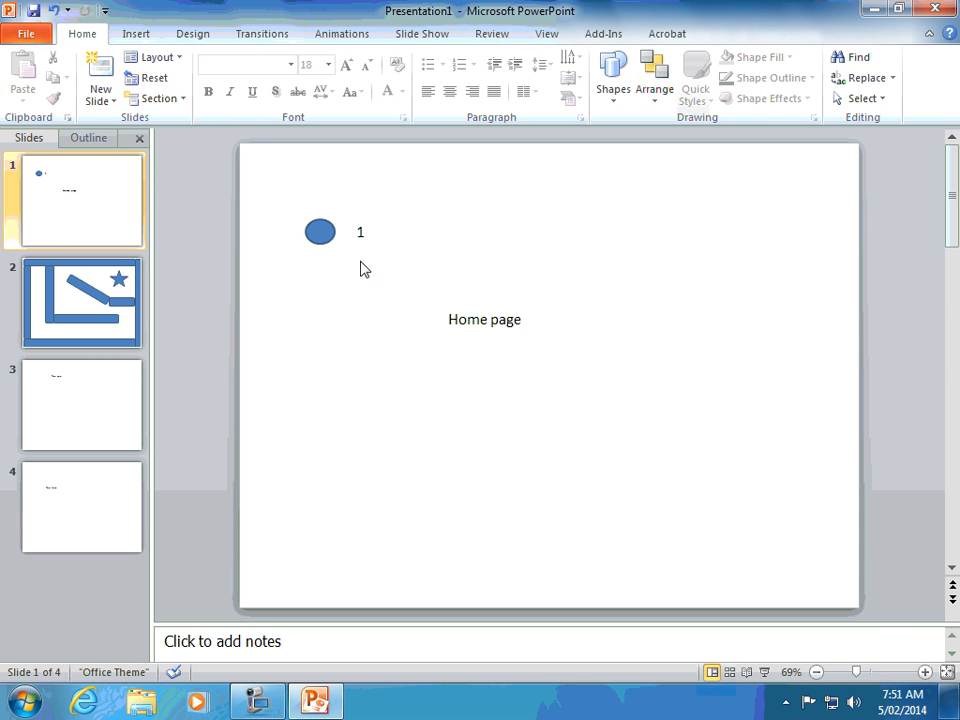
{"action": "left_click_drag", "start_coordinate": [327, 232], "coordinate": [320, 234]}
{"action": "left_click", "coordinate": [116, 315]}
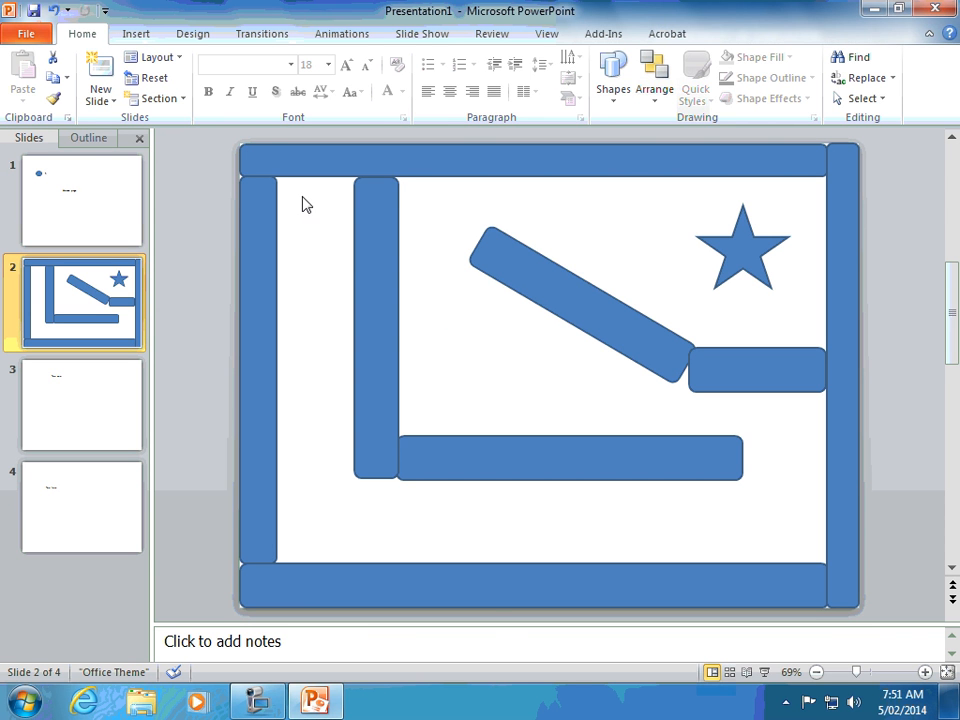
{"action": "left_click", "coordinate": [115, 222]}
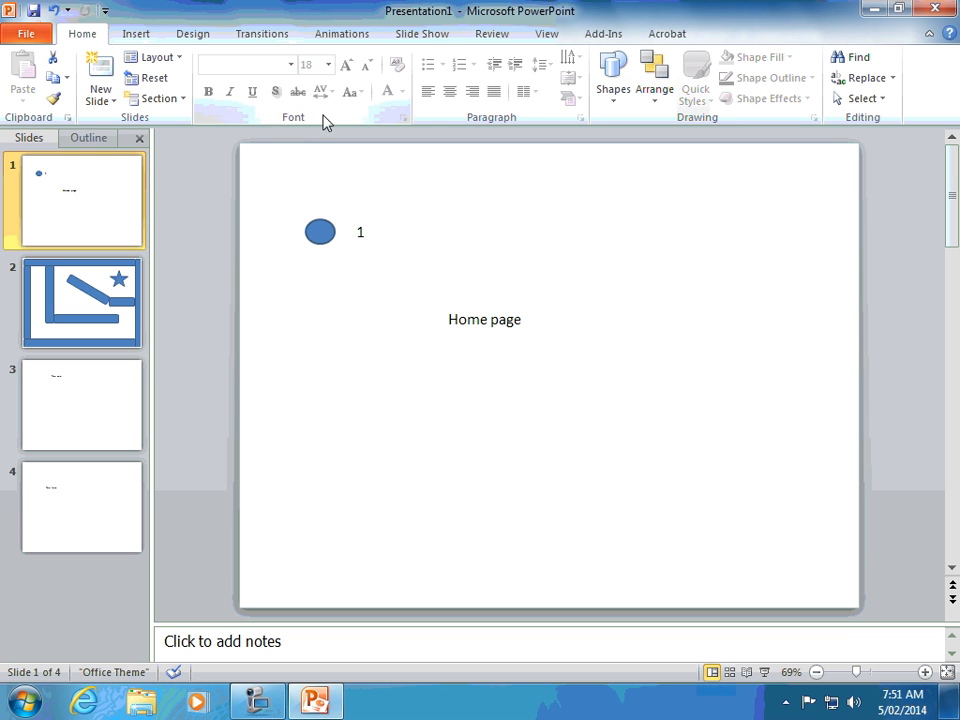
Give the small oval on slide 1 a mouse-click action that hyperlinks to Slide 2
{"action": "left_click", "coordinate": [319, 237]}
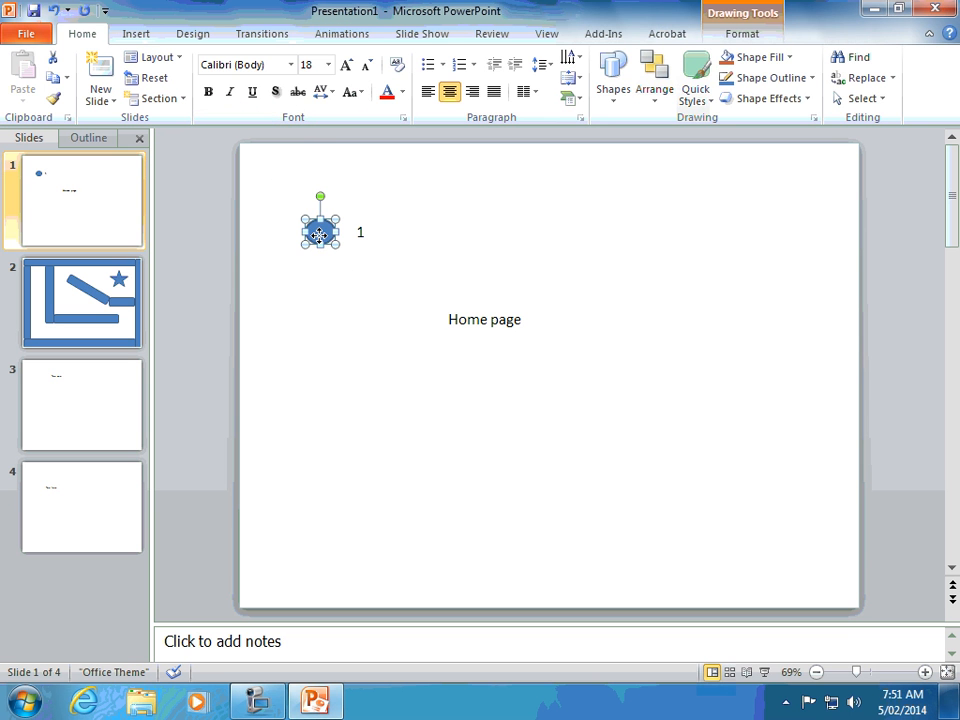
{"action": "left_click", "coordinate": [150, 38]}
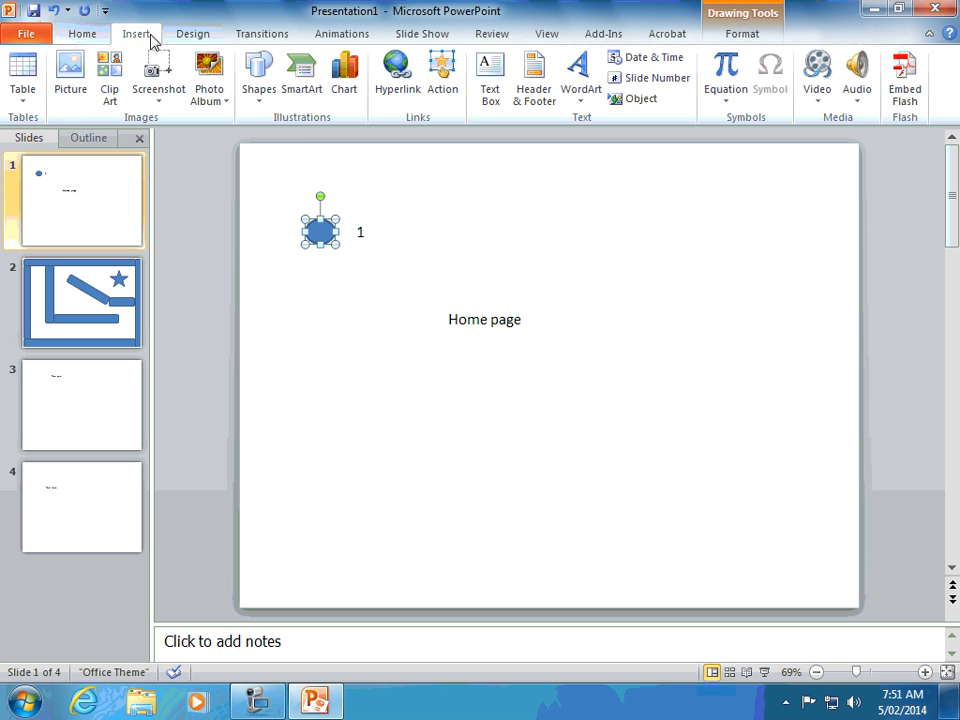
{"action": "left_click", "coordinate": [442, 82]}
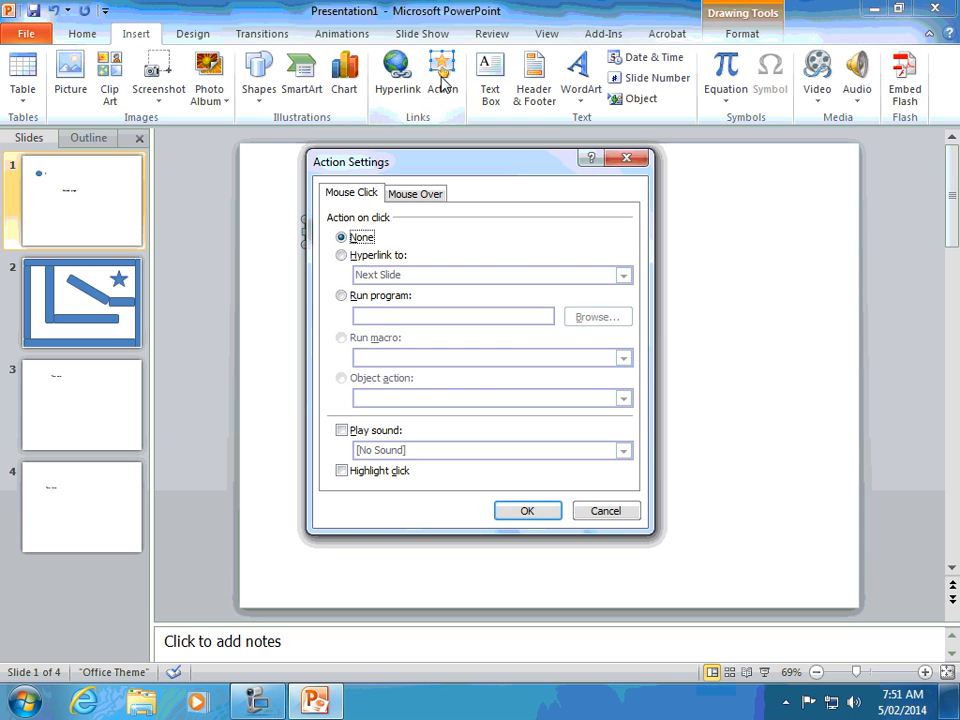
{"action": "left_click", "coordinate": [407, 195]}
{"action": "left_click", "coordinate": [352, 195]}
{"action": "left_click", "coordinate": [341, 256]}
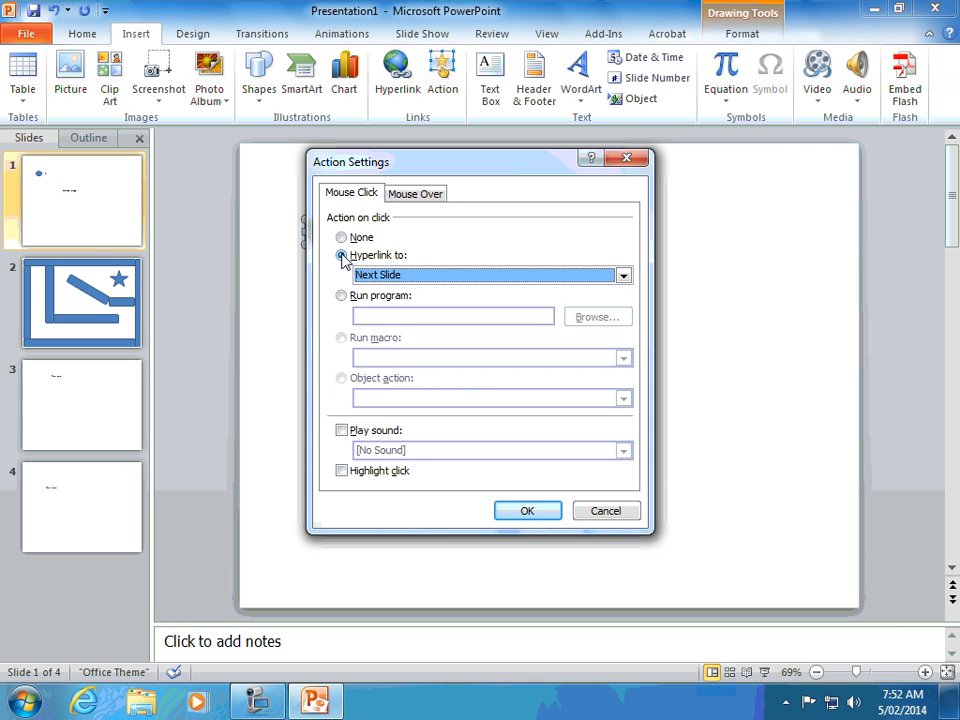
{"action": "left_click", "coordinate": [627, 281]}
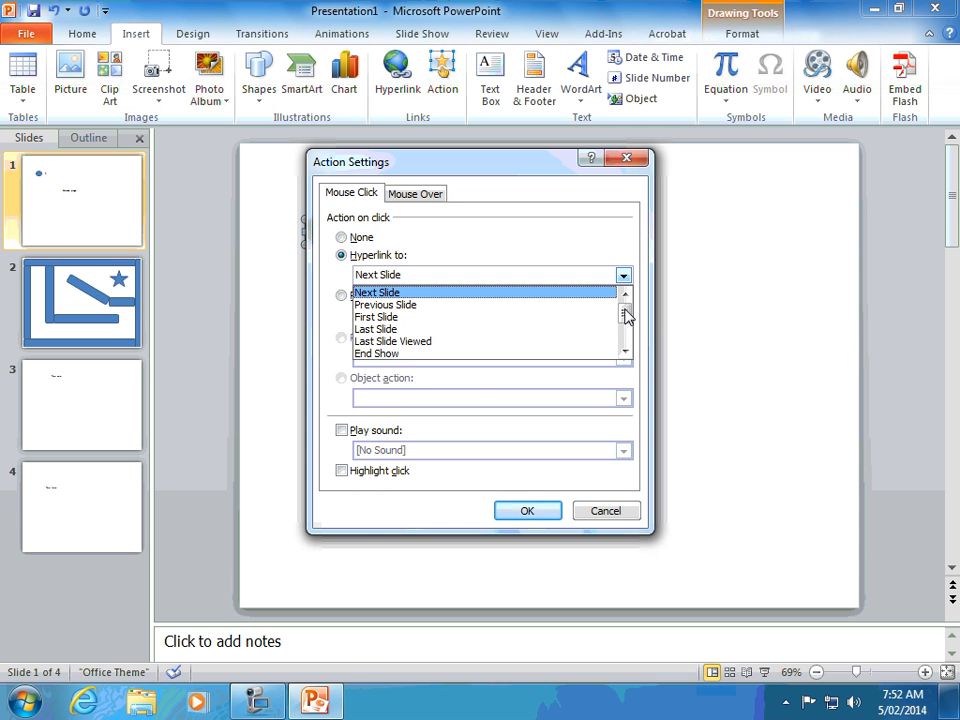
{"action": "left_click_drag", "start_coordinate": [626, 313], "coordinate": [624, 330]}
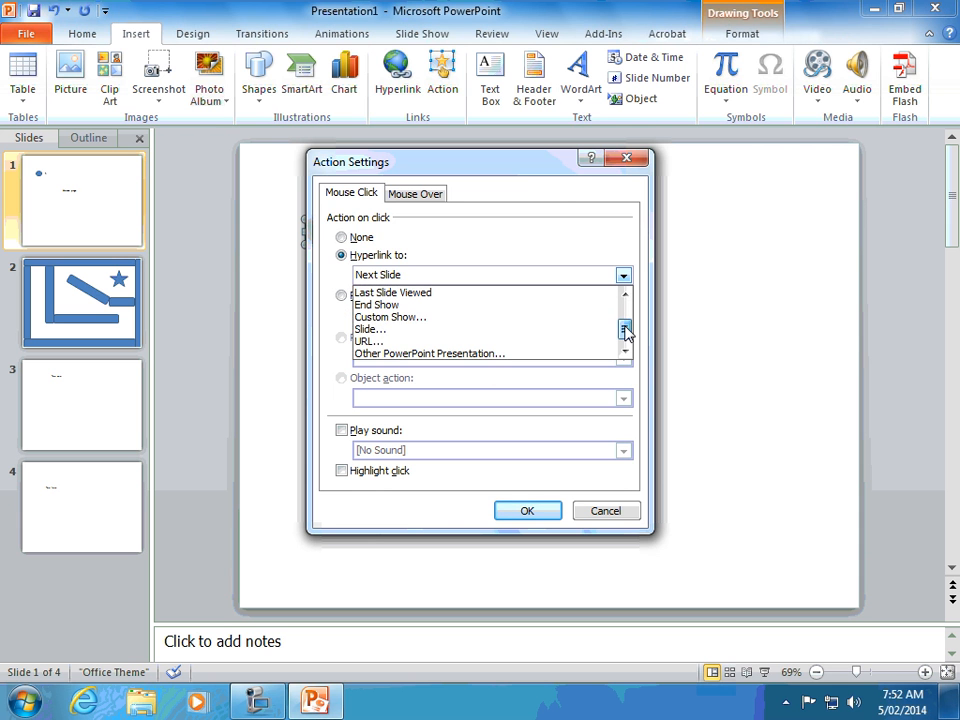
{"action": "left_click", "coordinate": [476, 330]}
{"action": "left_click", "coordinate": [338, 202]}
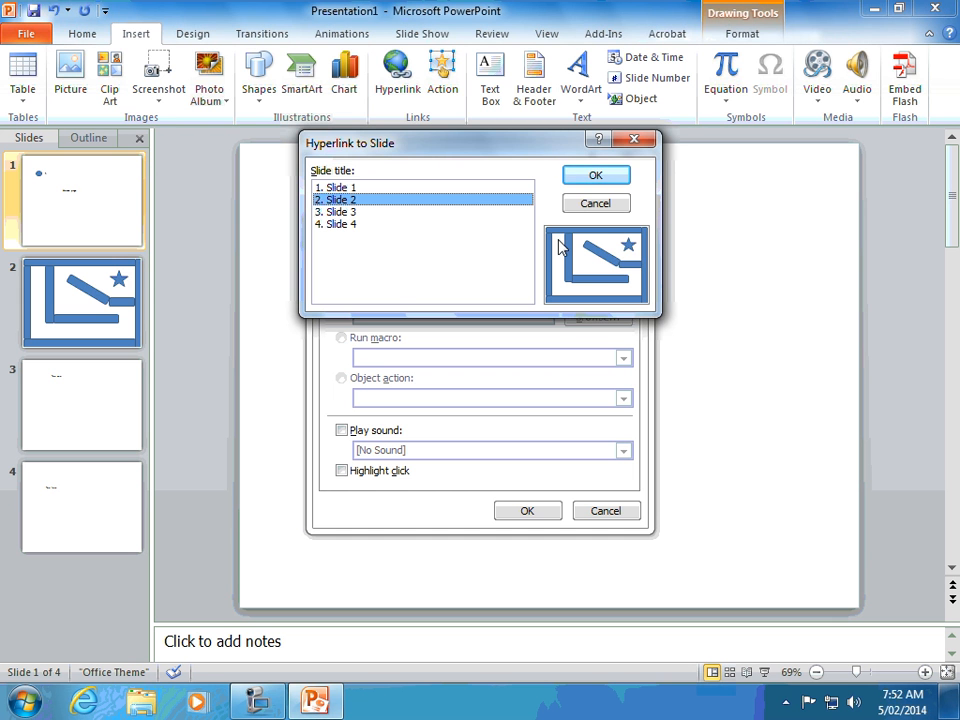
{"action": "left_click", "coordinate": [612, 179]}
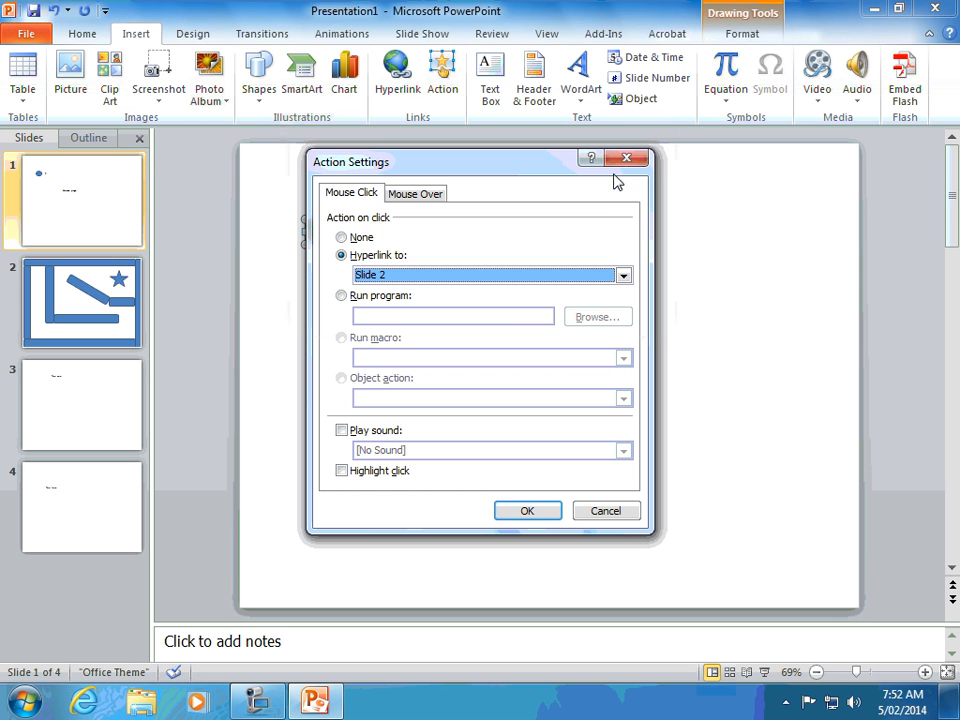
{"action": "left_click", "coordinate": [536, 512]}
{"action": "left_click", "coordinate": [499, 418]}
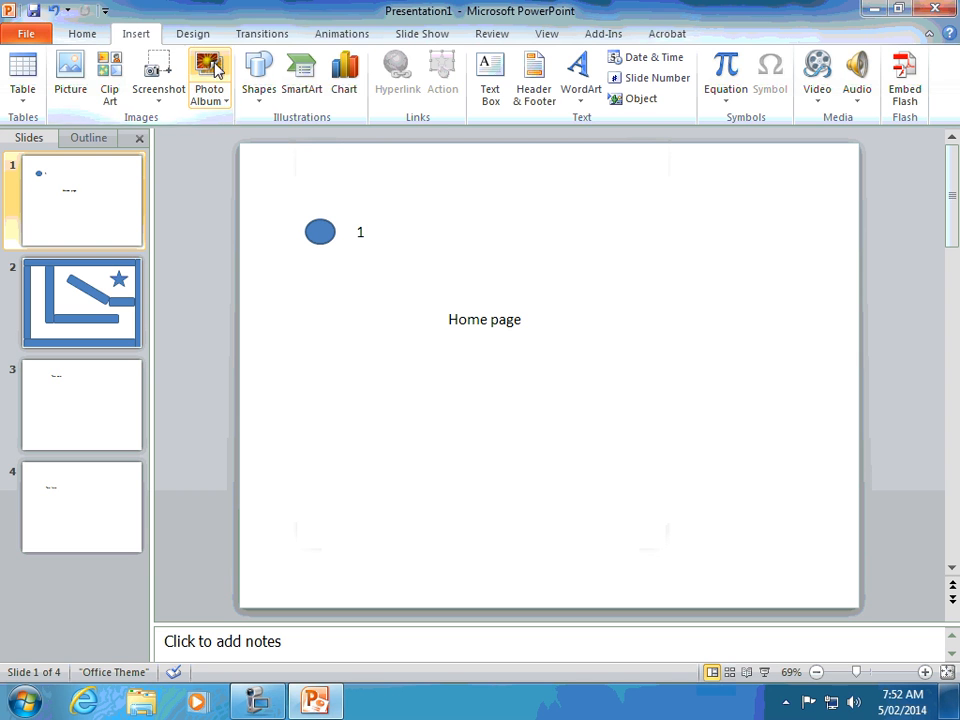
Play the slide show from the beginning, follow the oval's link into the maze, guide the pointer to the star, and exit the show
{"action": "left_click", "coordinate": [428, 36]}
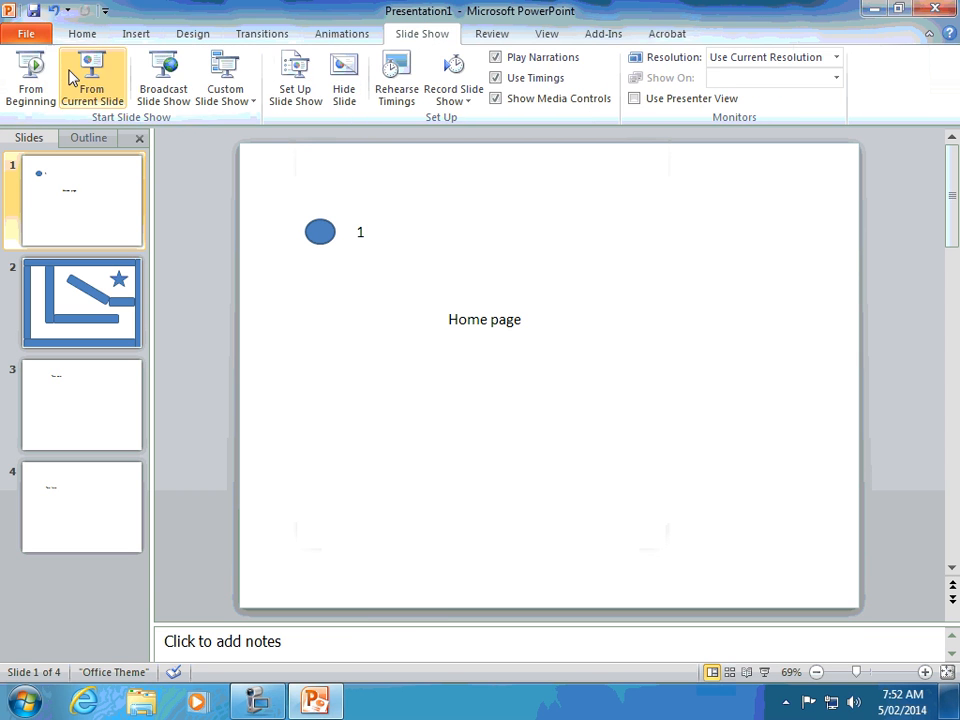
{"action": "left_click", "coordinate": [28, 75]}
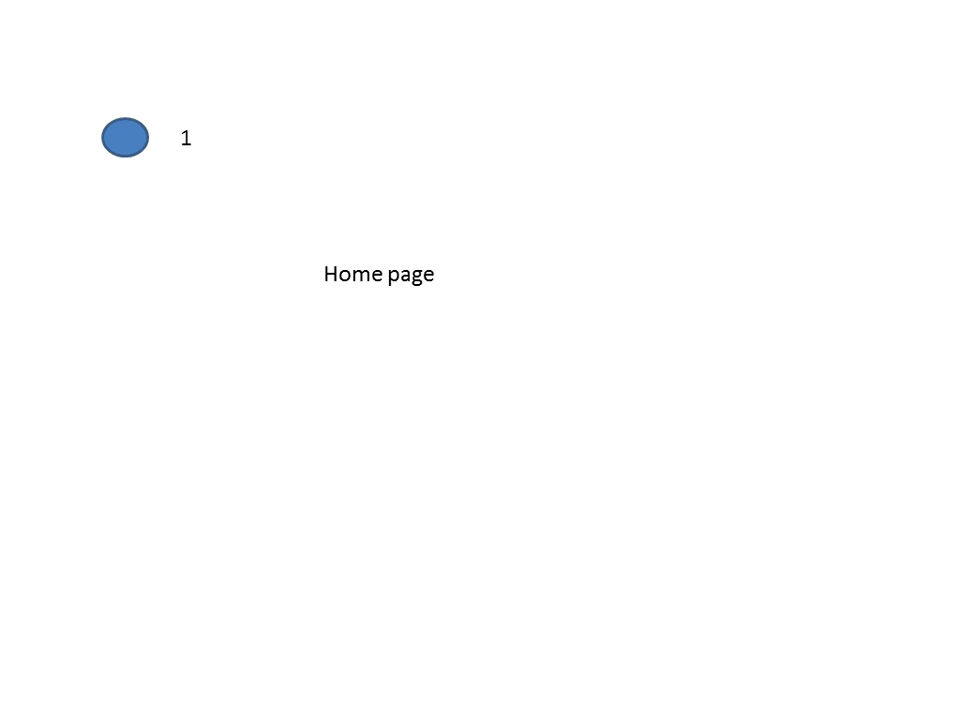
{"action": "left_click", "coordinate": [127, 143]}
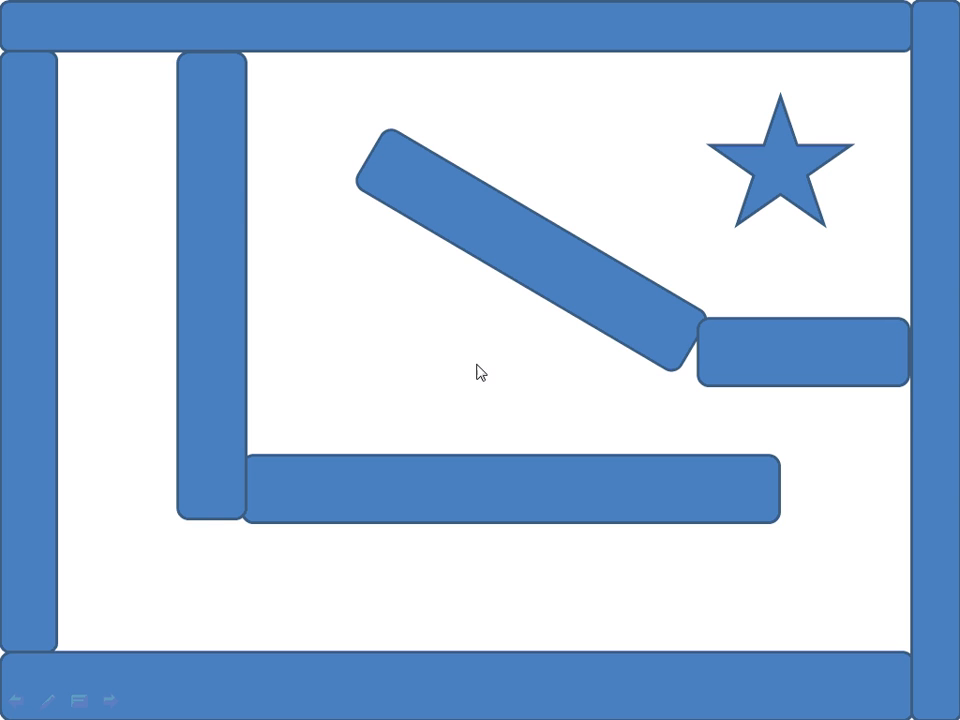
{"action": "mouse_move", "coordinate": [775, 189]}
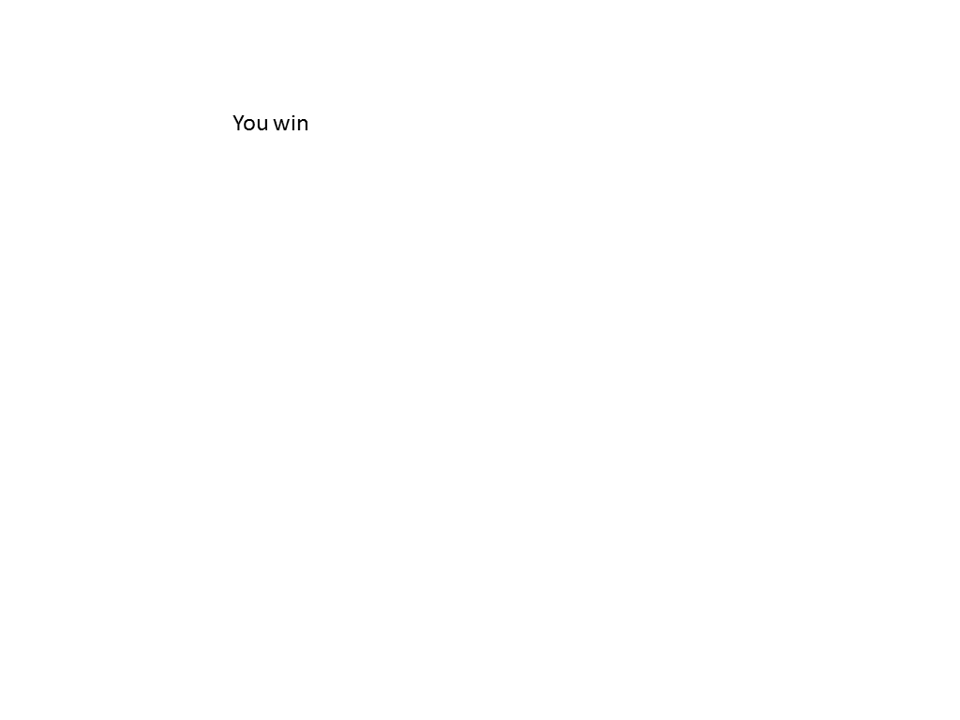
{"action": "key", "text": "Escape"}
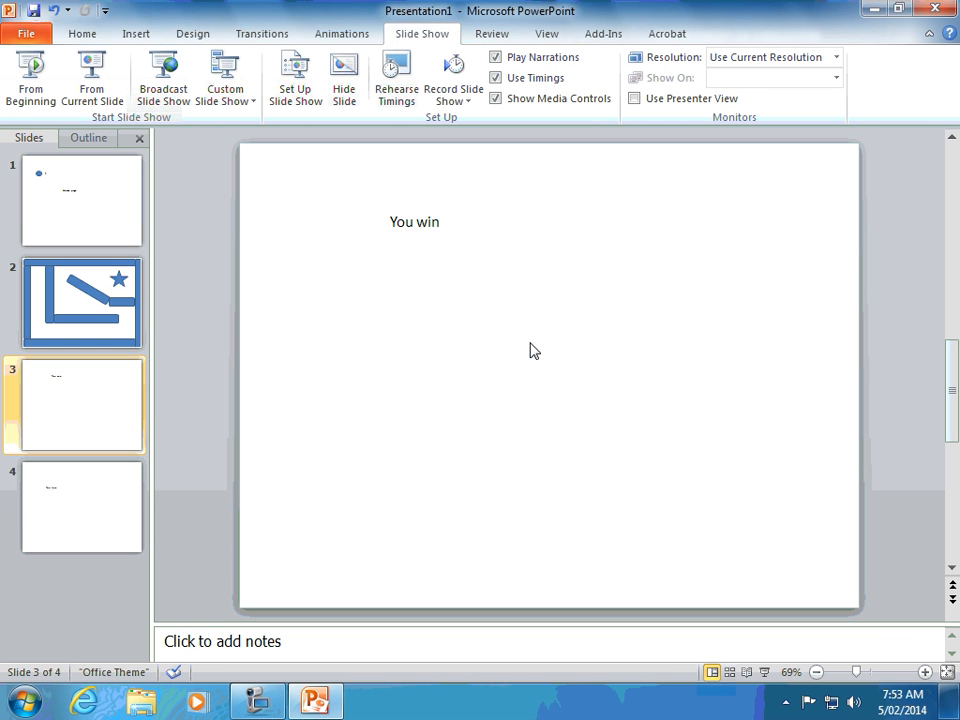
Draw a tall isosceles triangle on slide 3 and place it directly below the "You win" text
{"action": "left_click", "coordinate": [135, 35]}
{"action": "left_click", "coordinate": [258, 70]}
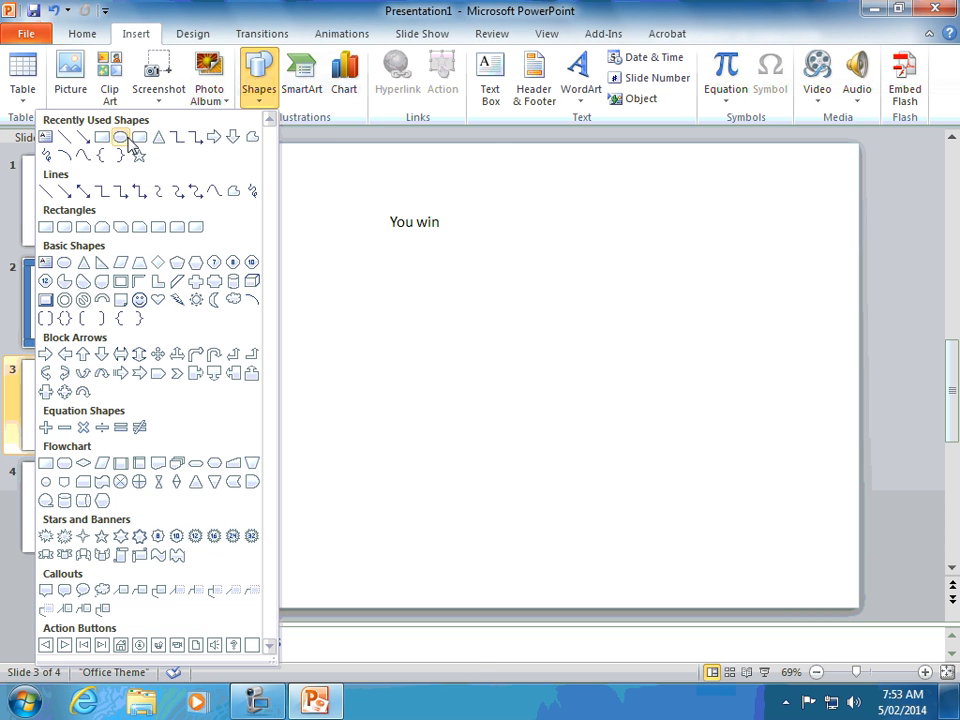
{"action": "left_click", "coordinate": [155, 143]}
{"action": "left_click_drag", "start_coordinate": [520, 395], "coordinate": [641, 535]}
{"action": "left_click", "coordinate": [692, 499]}
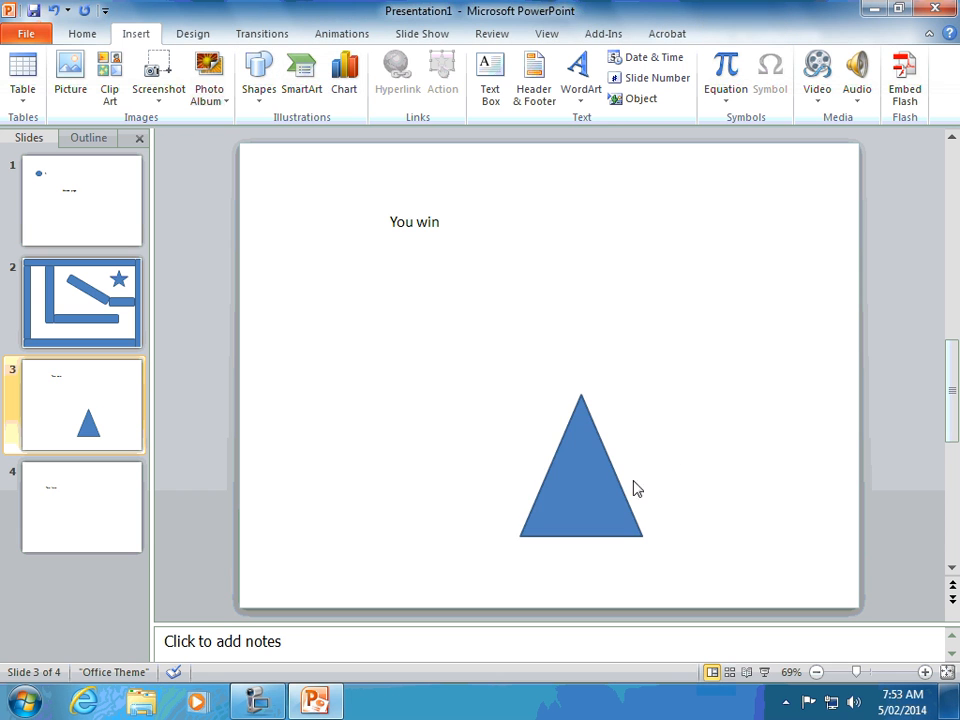
{"action": "left_click_drag", "start_coordinate": [569, 452], "coordinate": [435, 326]}
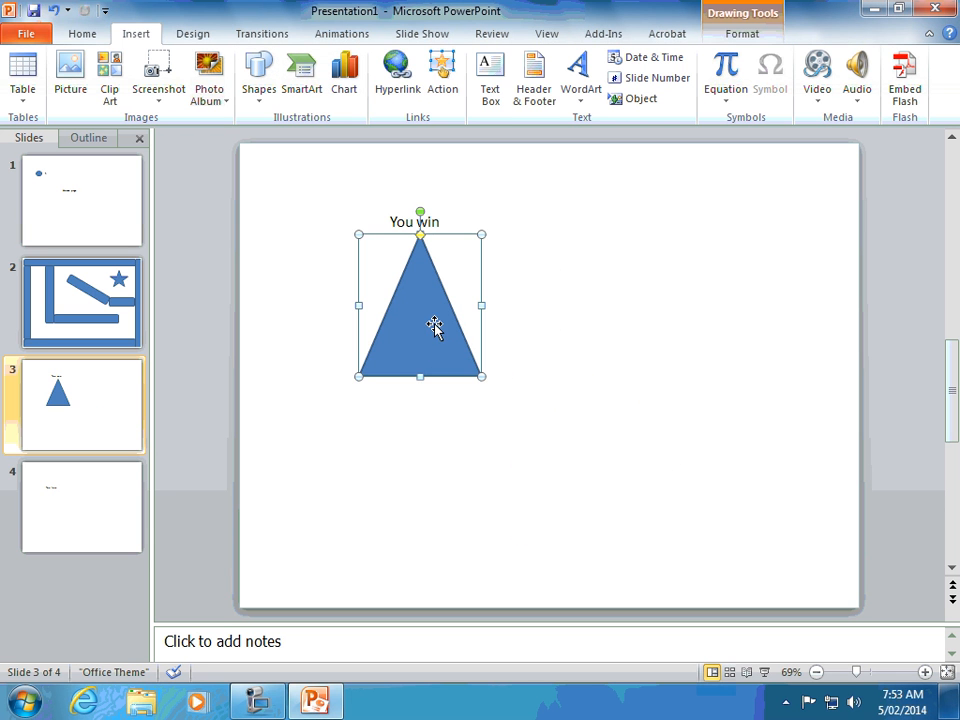
{"action": "left_click", "coordinate": [435, 443]}
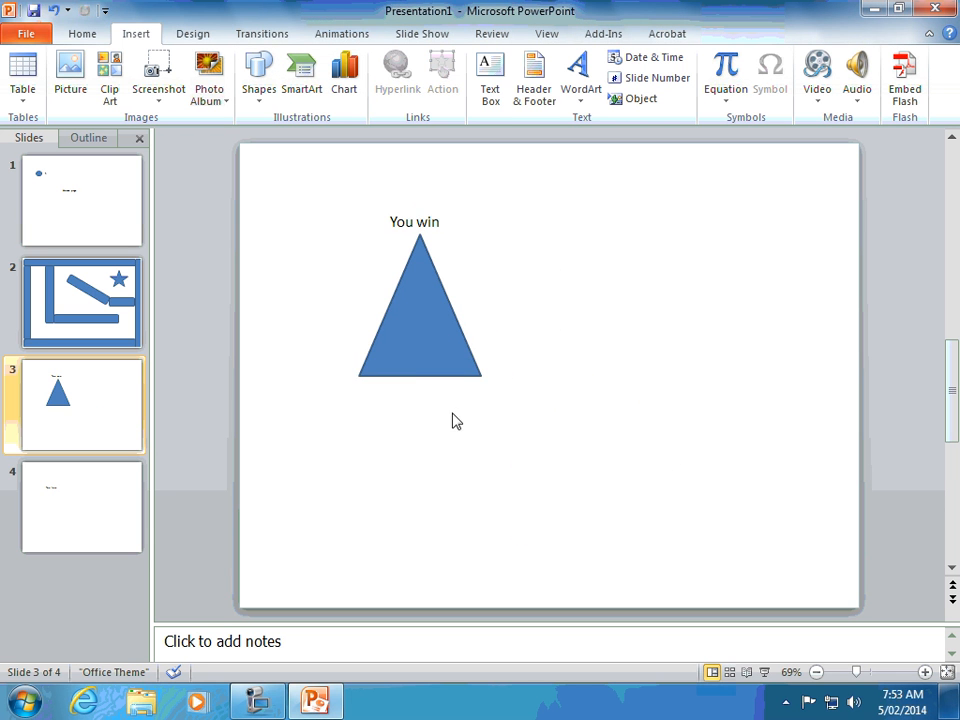
Give the triangle on slide 3 a mouse-click action that hyperlinks to End Show
{"action": "left_click", "coordinate": [431, 349]}
{"action": "left_click", "coordinate": [447, 76]}
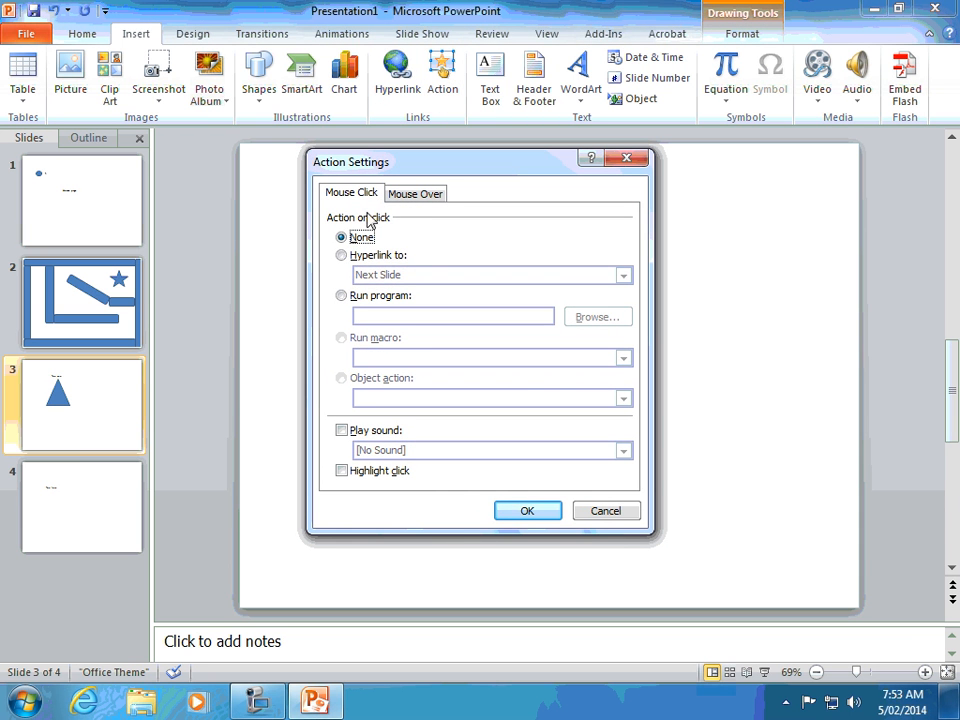
{"action": "left_click", "coordinate": [341, 256]}
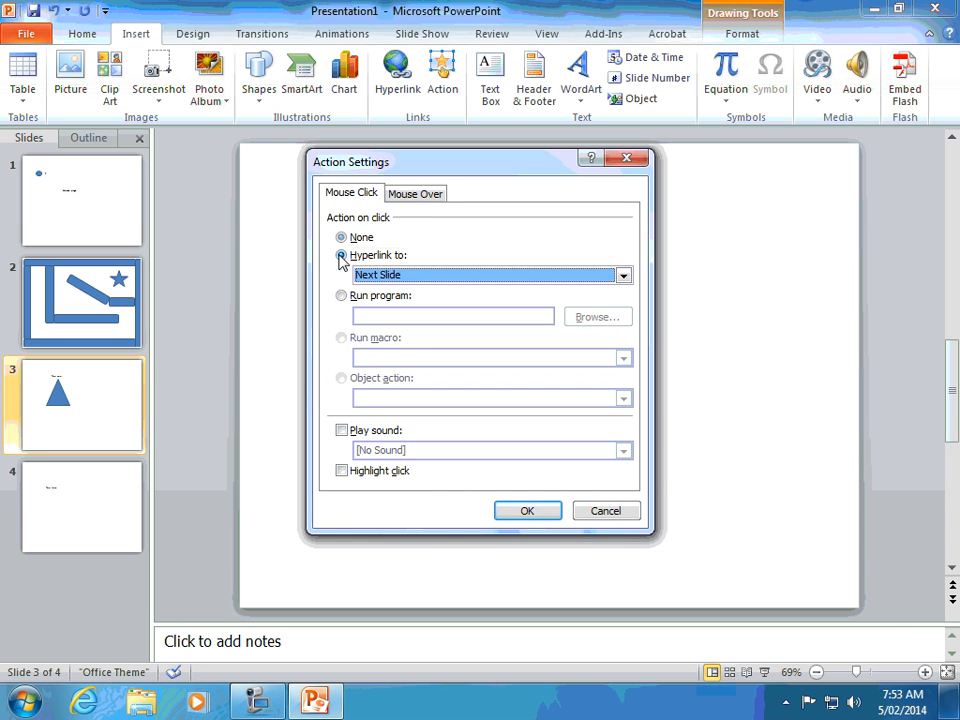
{"action": "left_click", "coordinate": [624, 277]}
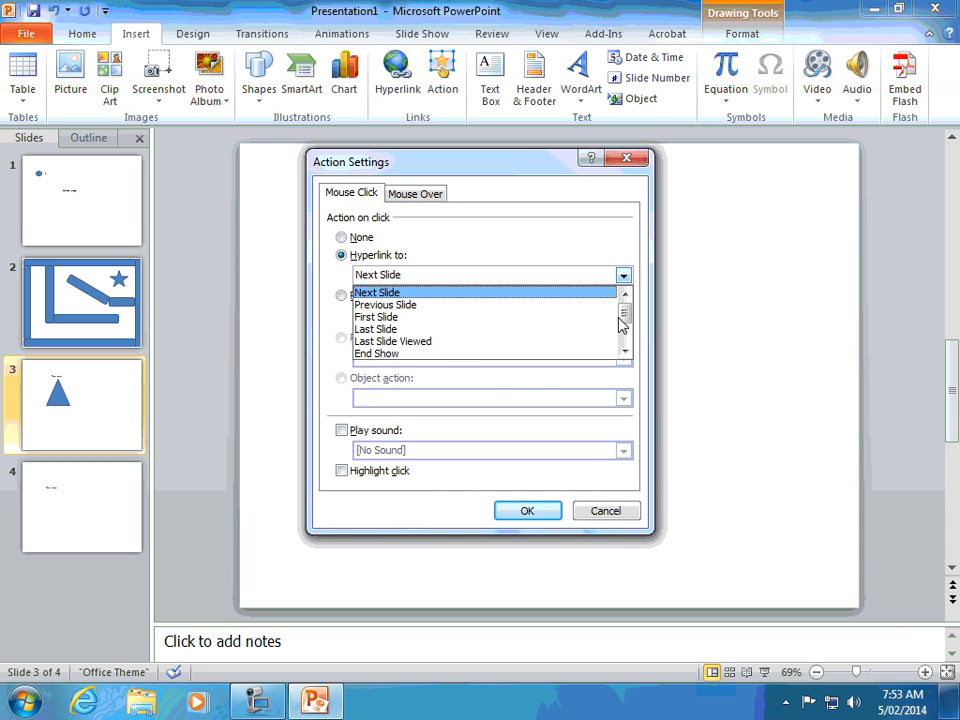
{"action": "left_click", "coordinate": [403, 354]}
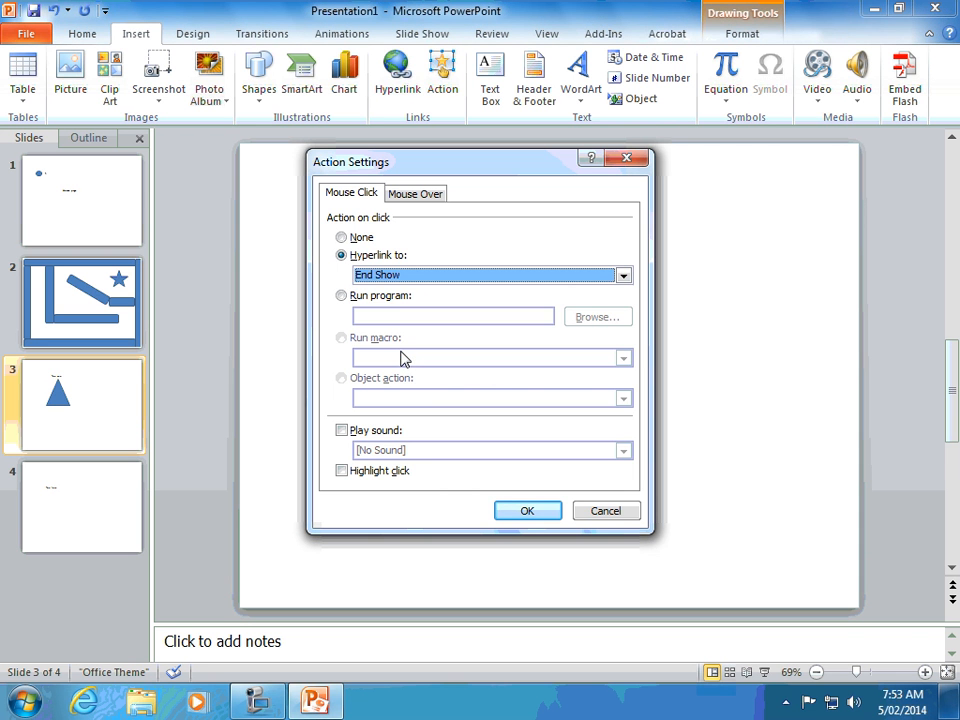
{"action": "left_click", "coordinate": [514, 512]}
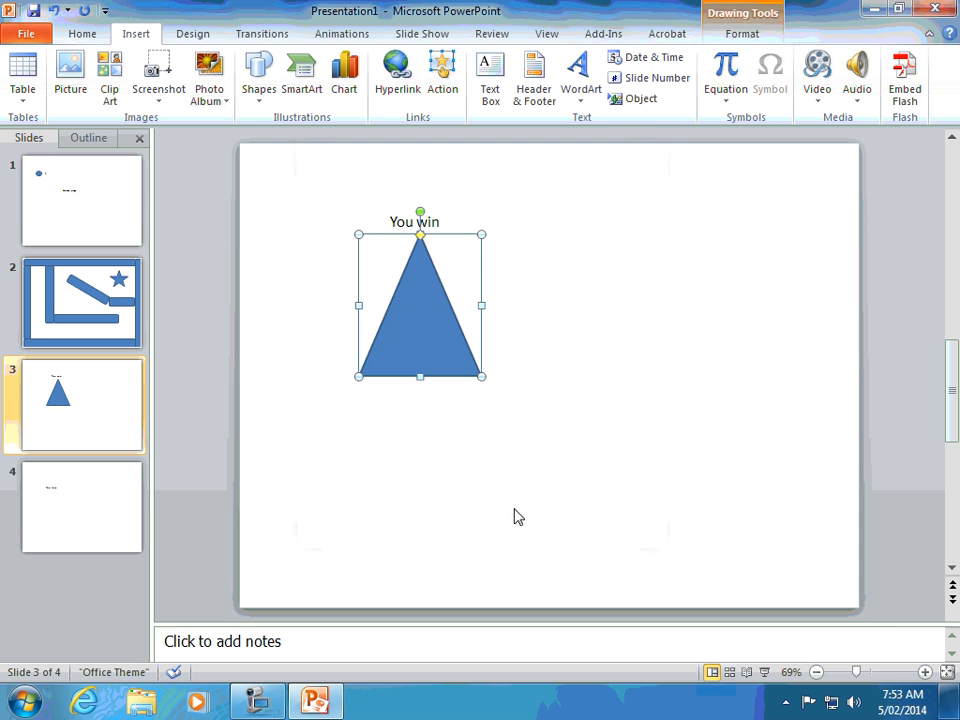
{"action": "left_click", "coordinate": [548, 488]}
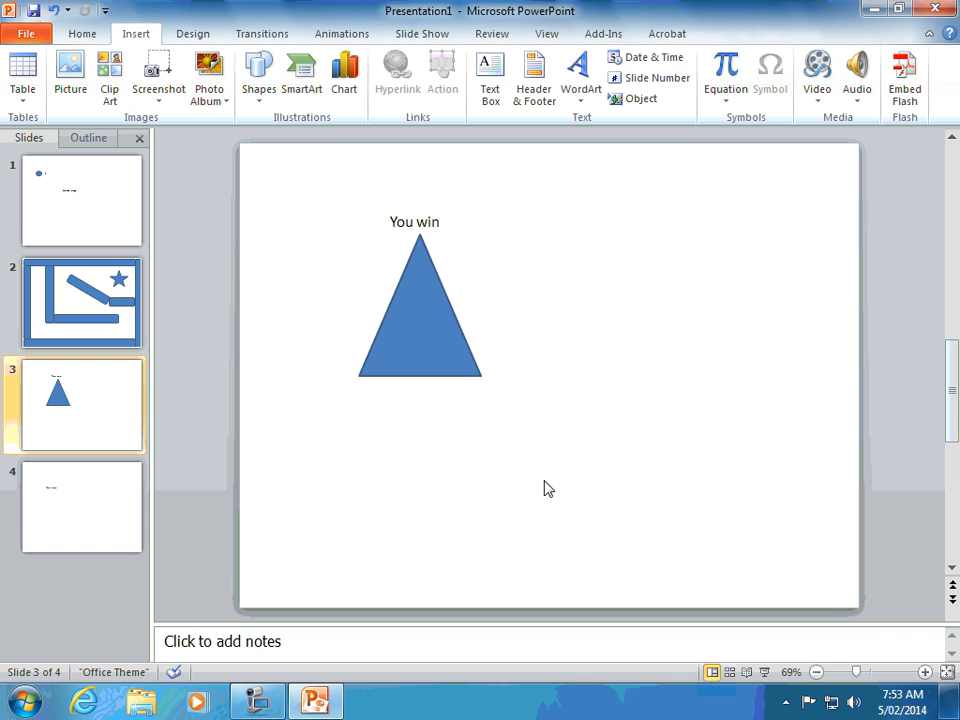